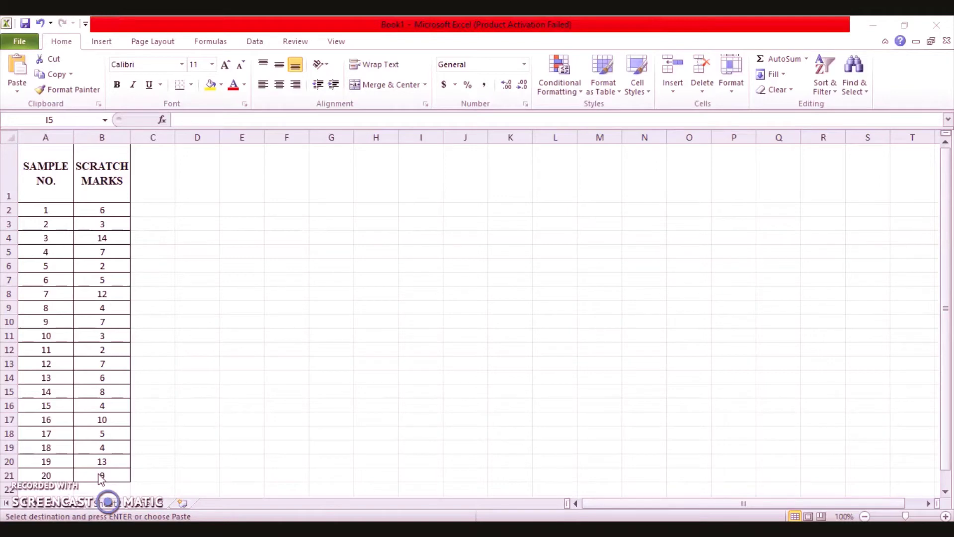
click(101, 465)
click(43, 380)
click(47, 416)
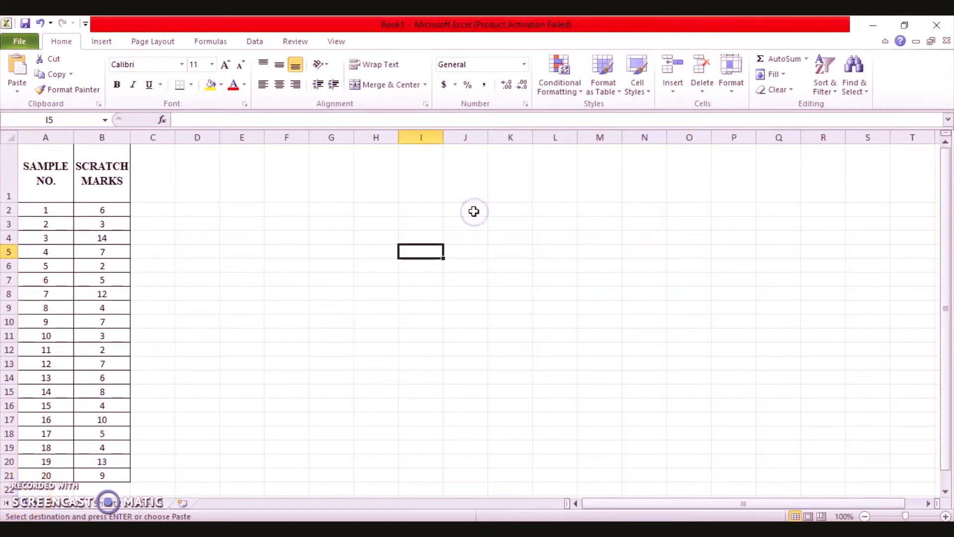
Enter the label k with value 20 in J2:K2 and the label n with value 1 in J3:K3
click(474, 211)
text(k)
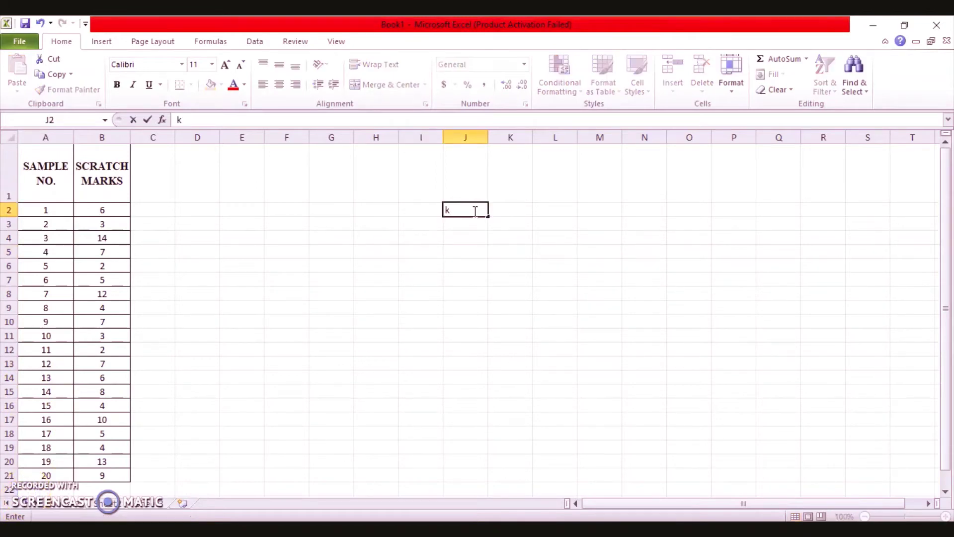
key(Tab)
text(20)
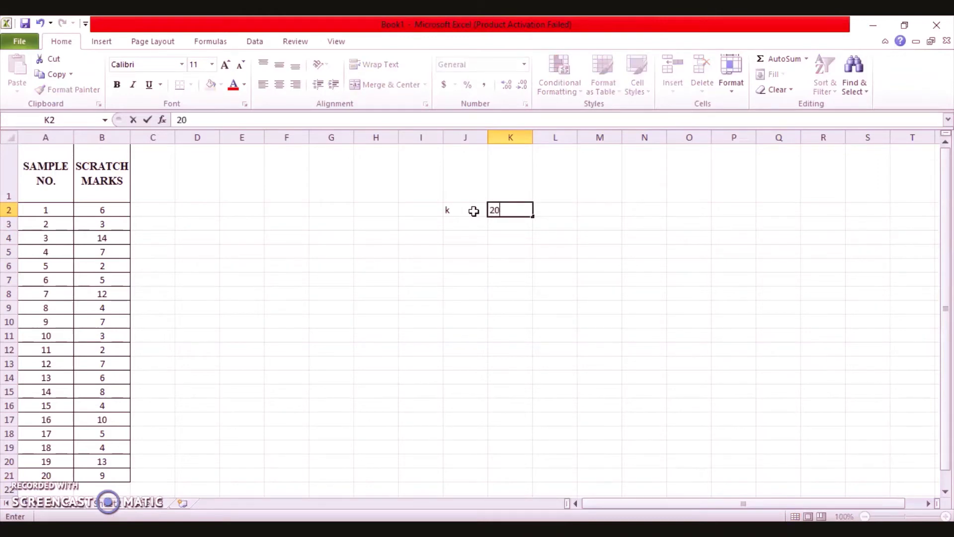
key(Return)
key(Left)
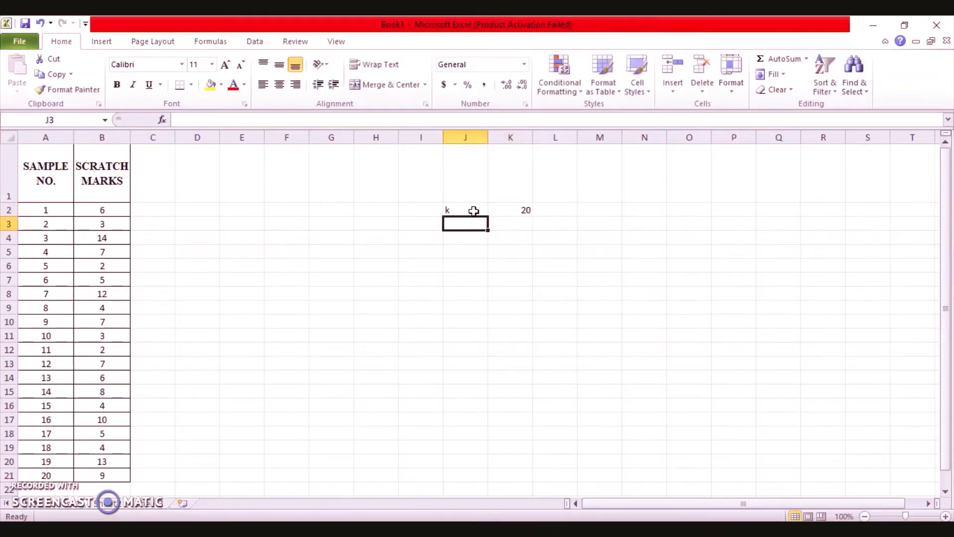
text(n)
key(Tab)
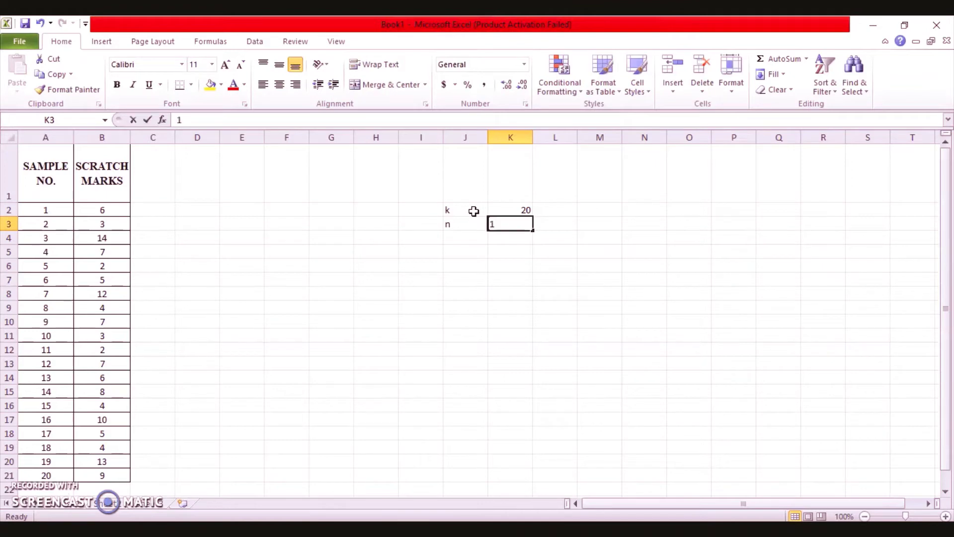
text(1)
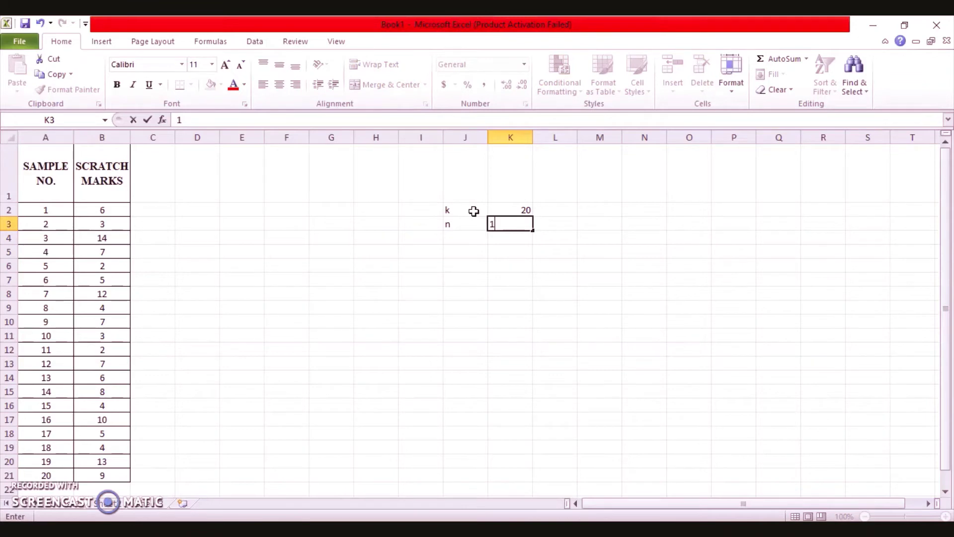
click(562, 239)
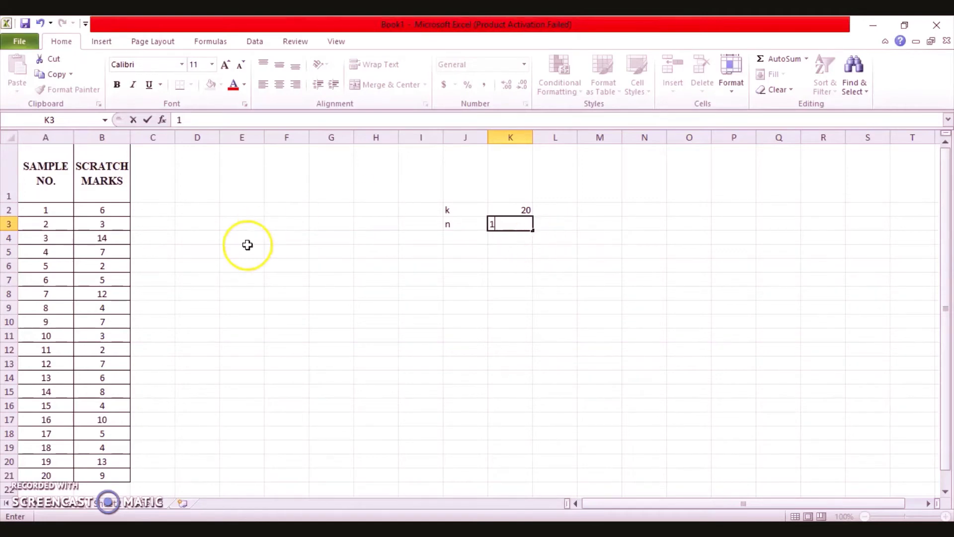
Sum the scratch marks in B2:B21 into cell B22 and centre the total
drag(109, 211, 99, 472)
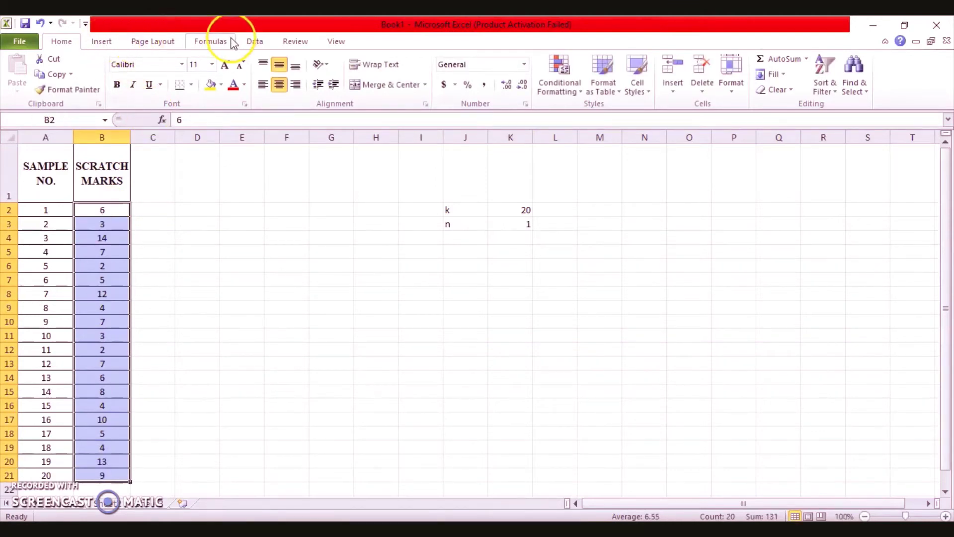
click(212, 42)
click(70, 67)
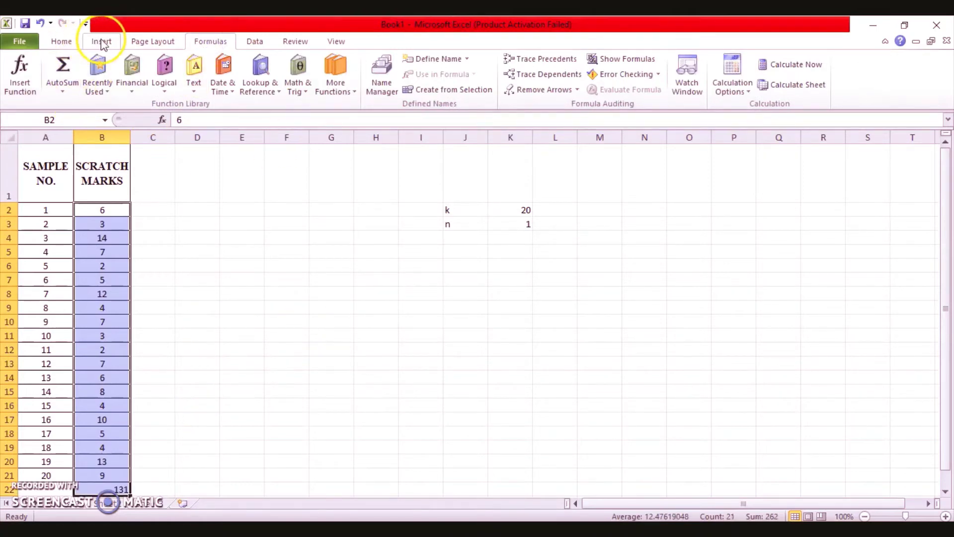
click(75, 41)
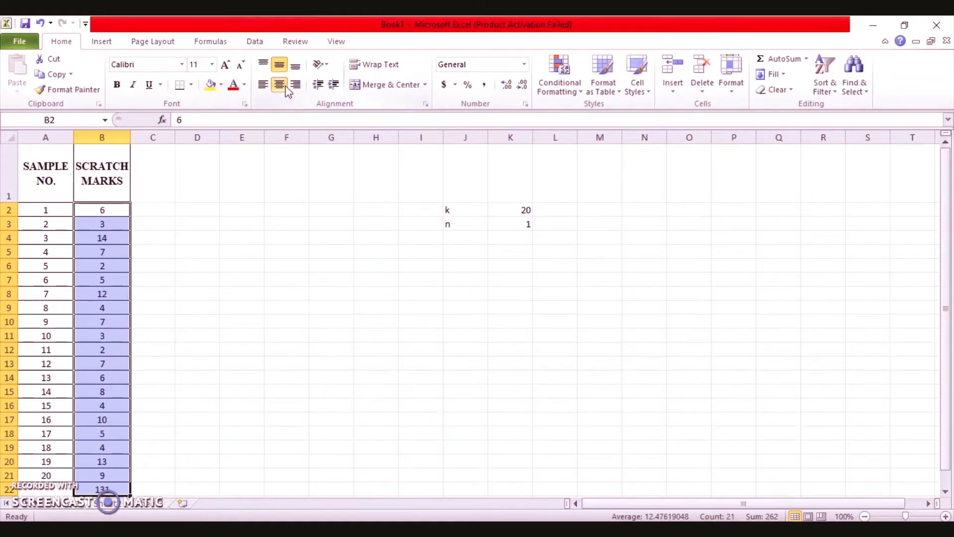
click(232, 345)
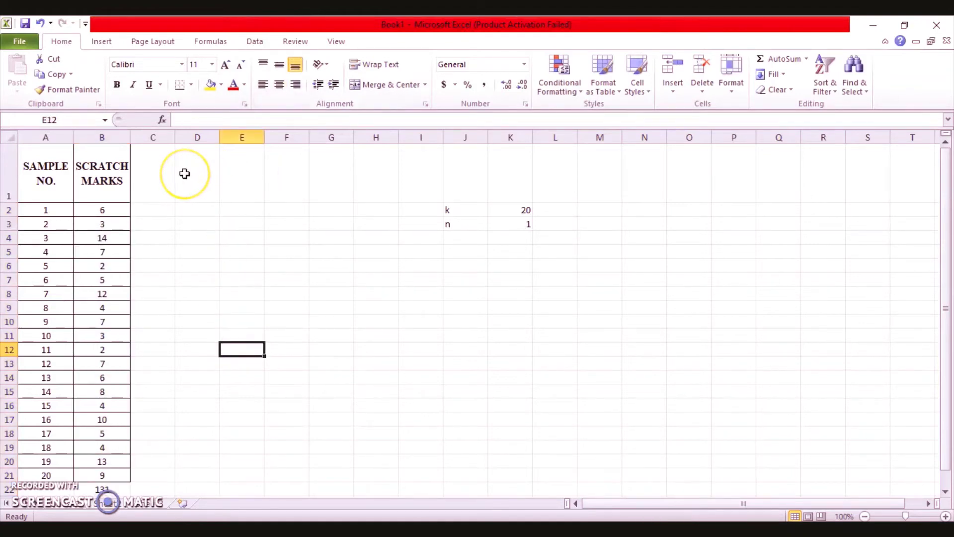
Add the heading "c bar" in cell C1 and centre it horizontally and vertically
click(147, 174)
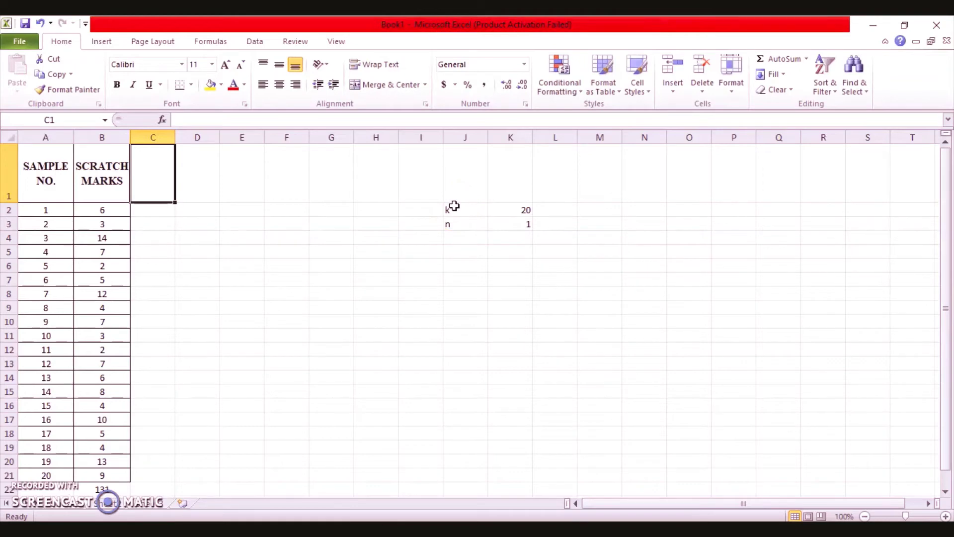
click(145, 181)
text(c bar)
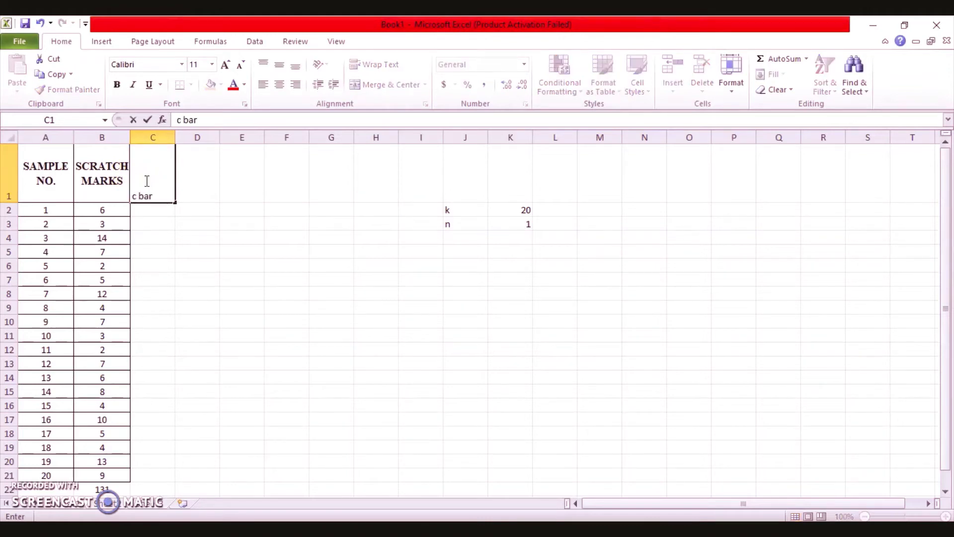
click(167, 208)
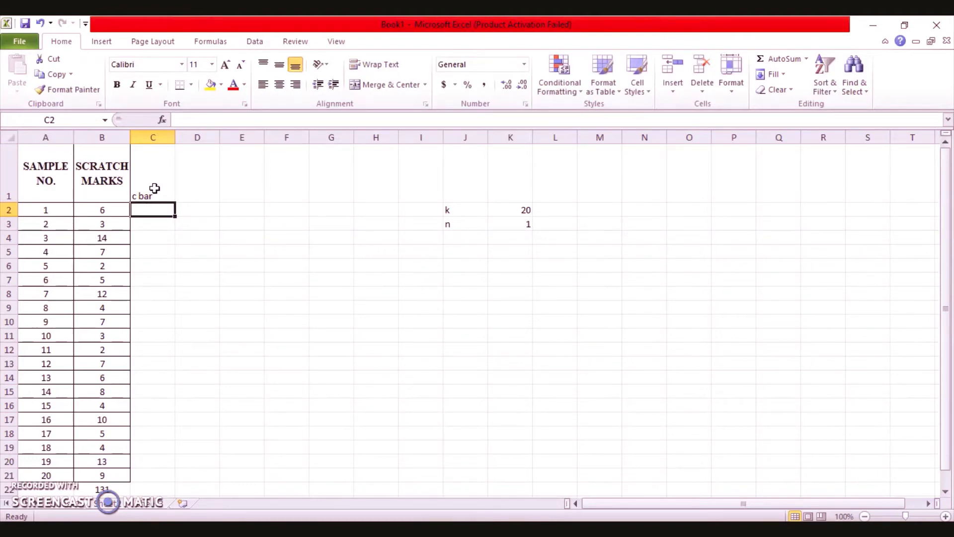
click(155, 188)
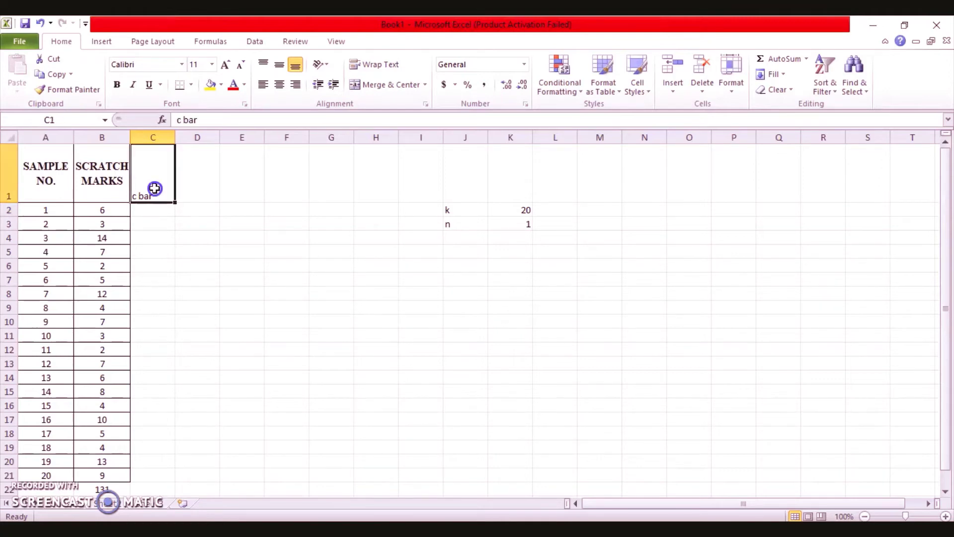
click(279, 85)
click(279, 67)
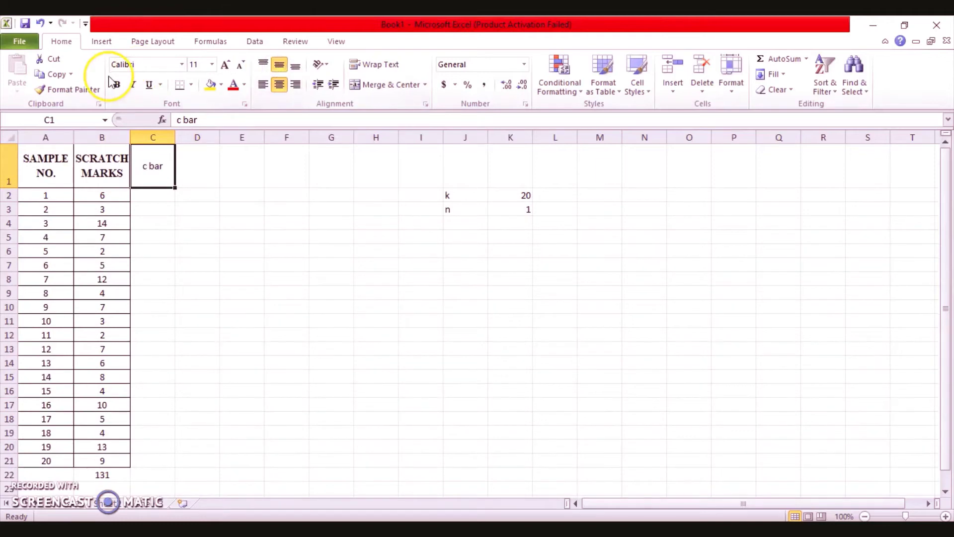
click(122, 88)
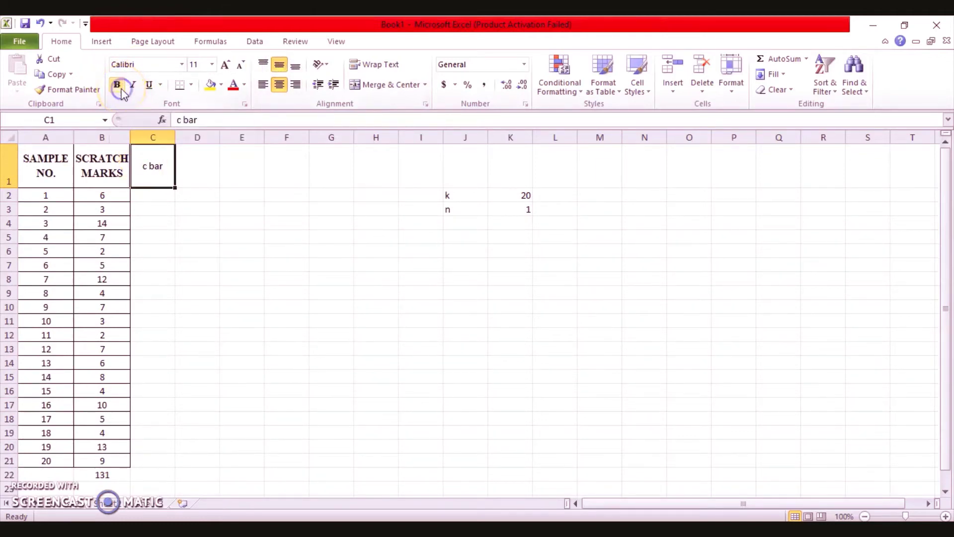
Extend the heading in C1 to "c bar( CENTRE LINE)" and wrap its text within the cell
double_click(160, 166)
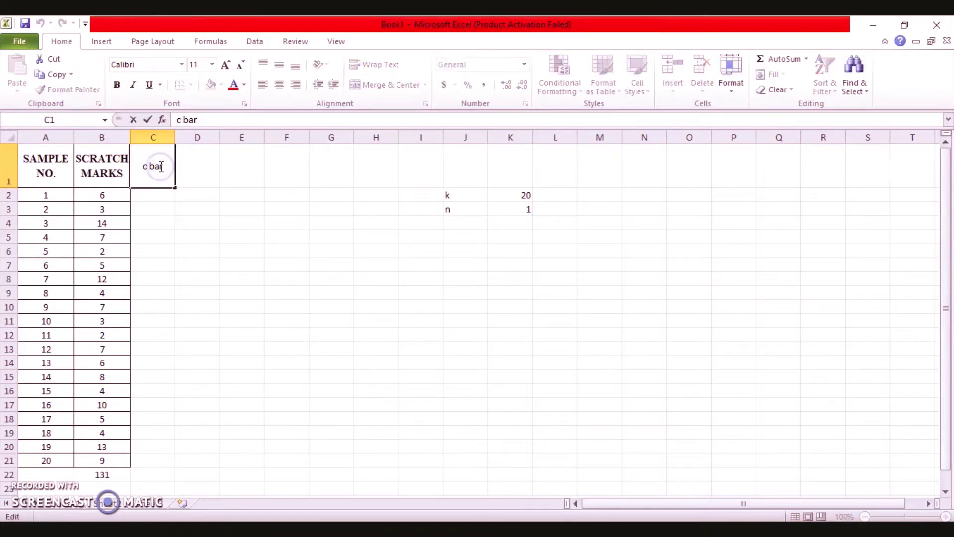
click(160, 166)
text(( CENT)
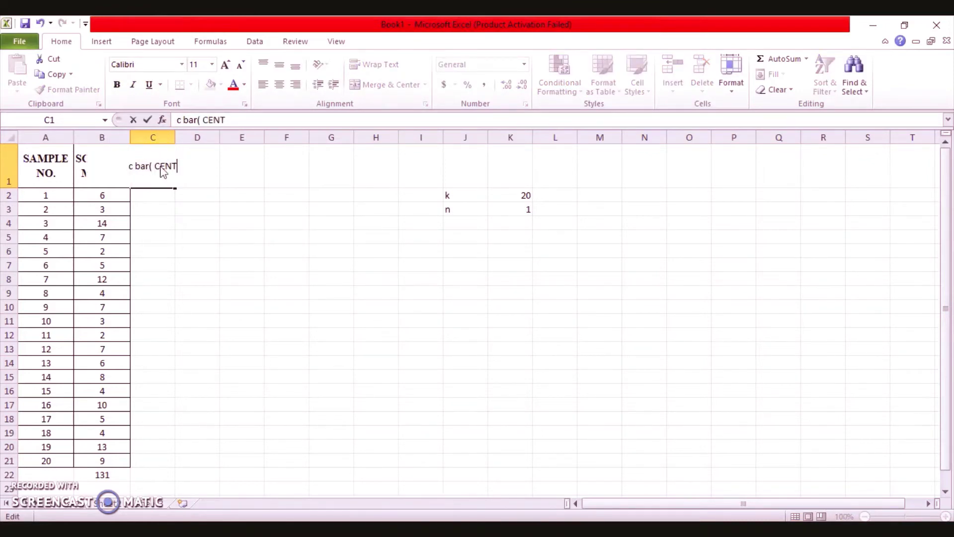
text(RE LINE))
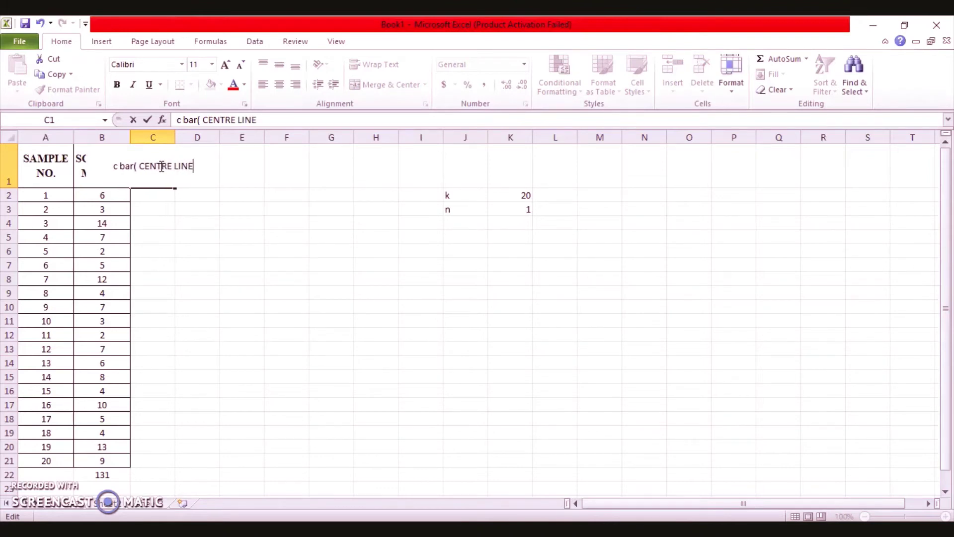
click(227, 254)
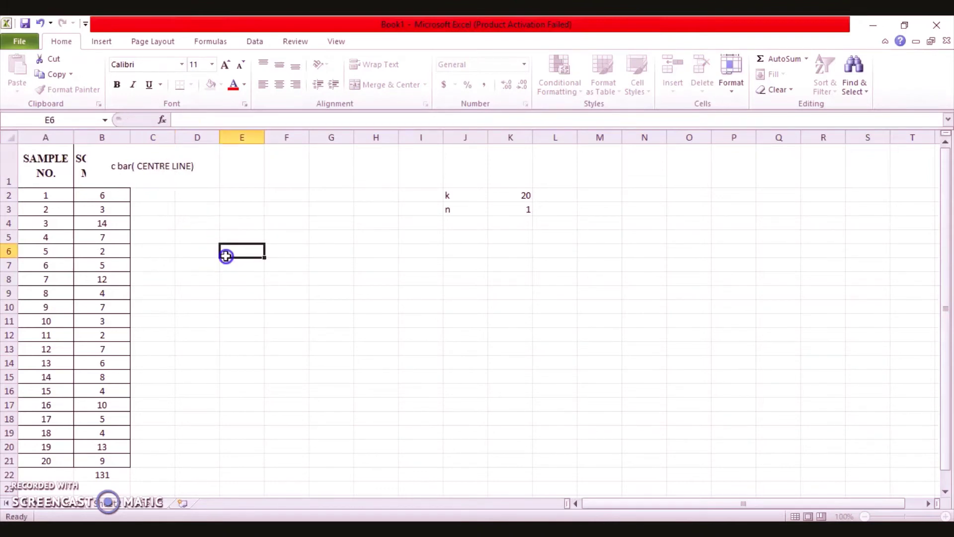
click(158, 177)
click(363, 67)
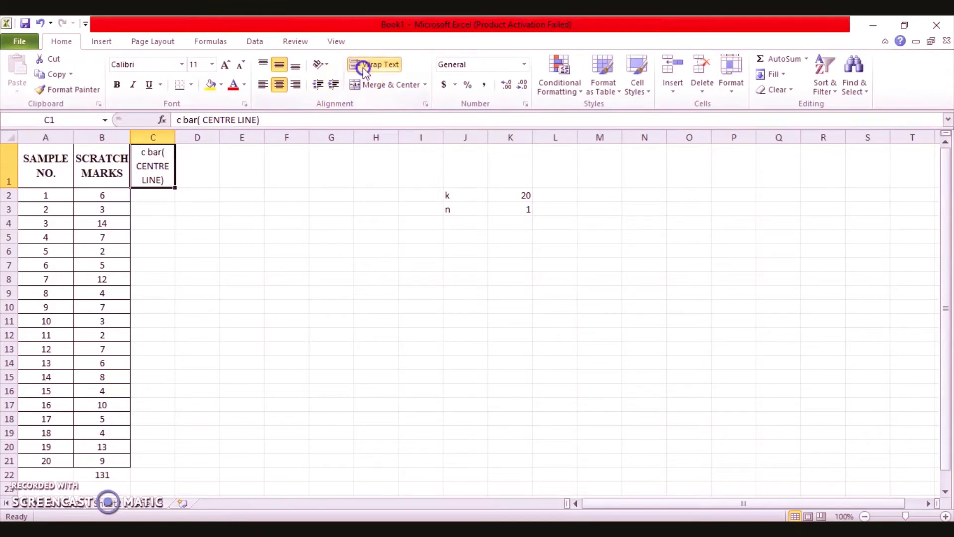
click(155, 195)
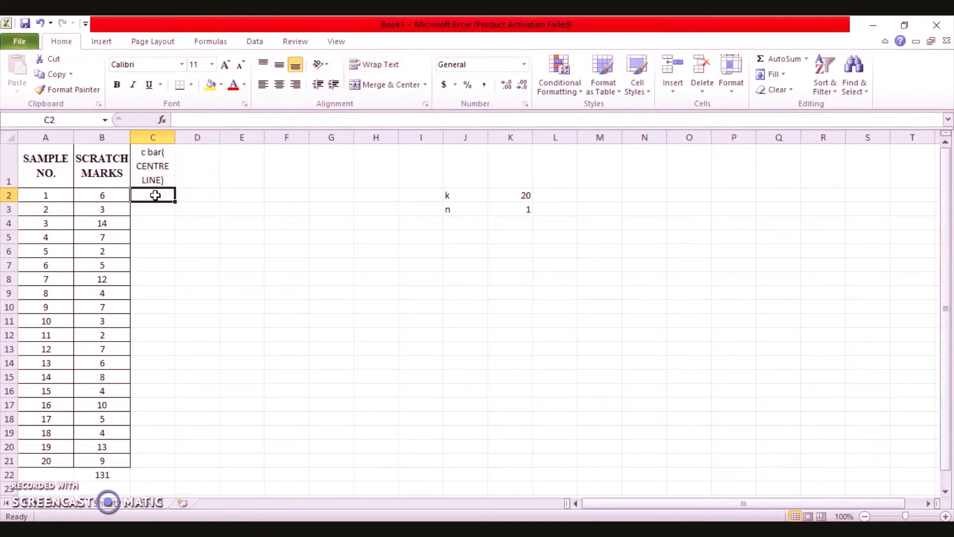
text(=)
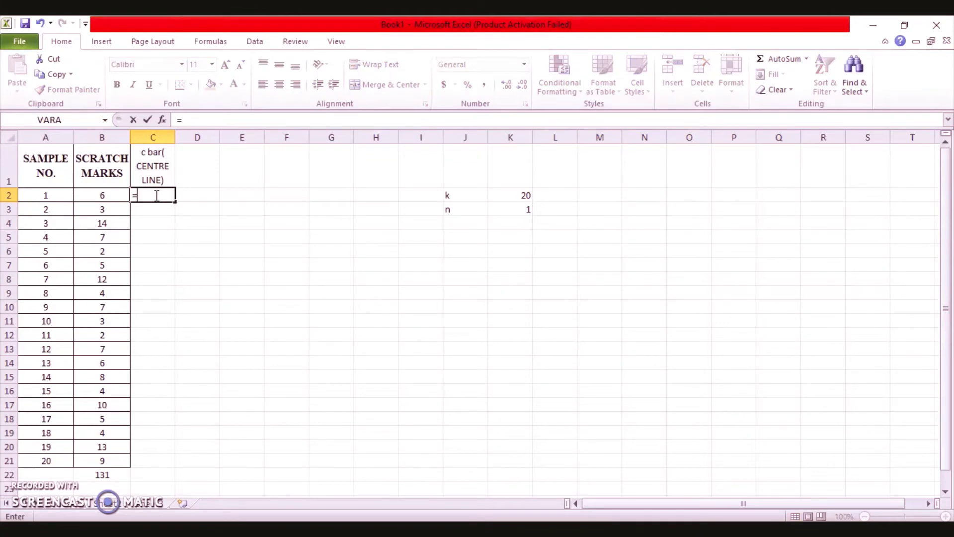
text(ab)
key(BackSpace)
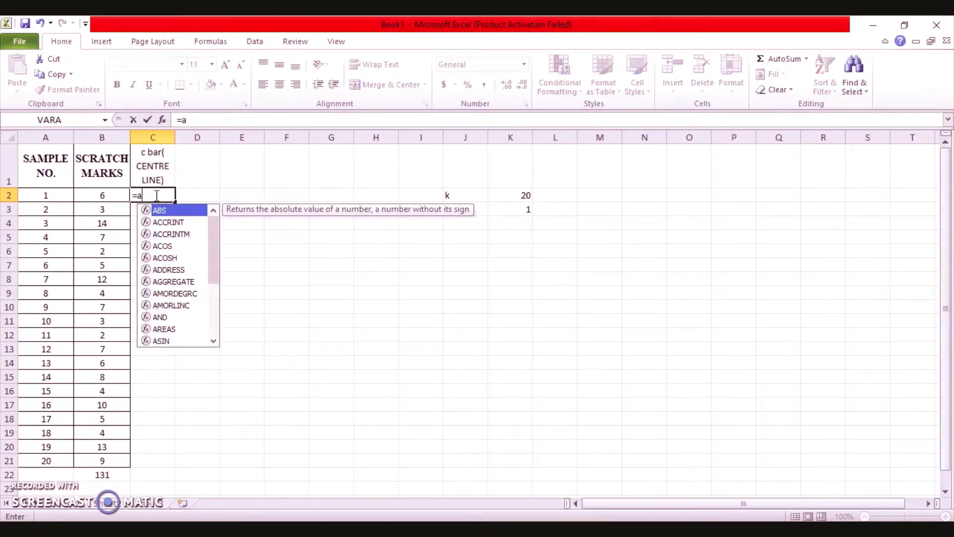
text(ver)
key(BackSpace)
key(Escape)
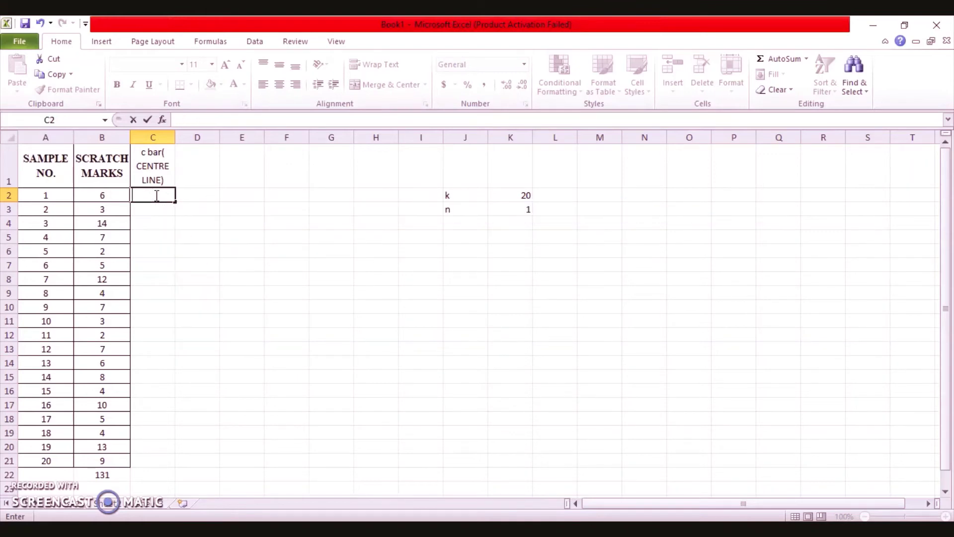
Calculate the centre line in cell C2 with the formula =B22/K2
text(=)
click(100, 475)
text(/)
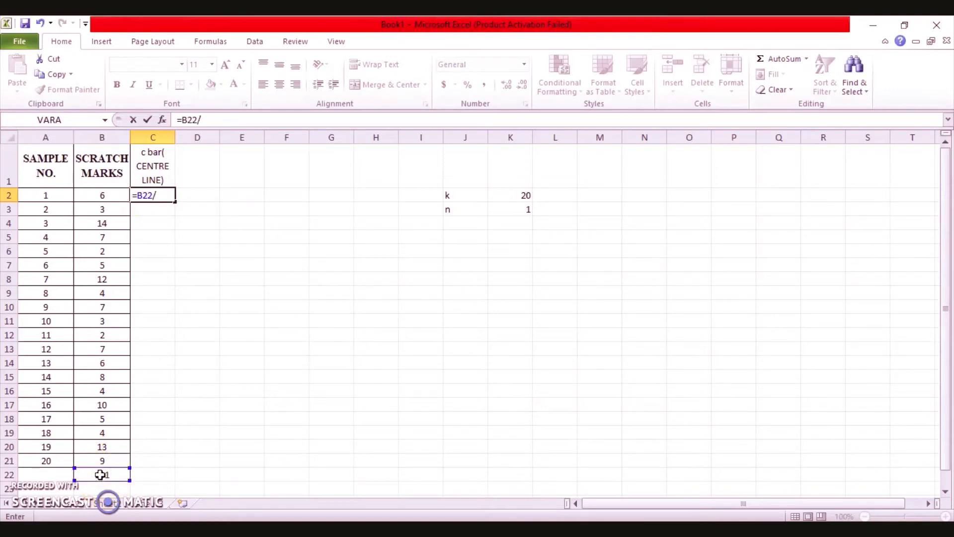
click(526, 196)
key(Return)
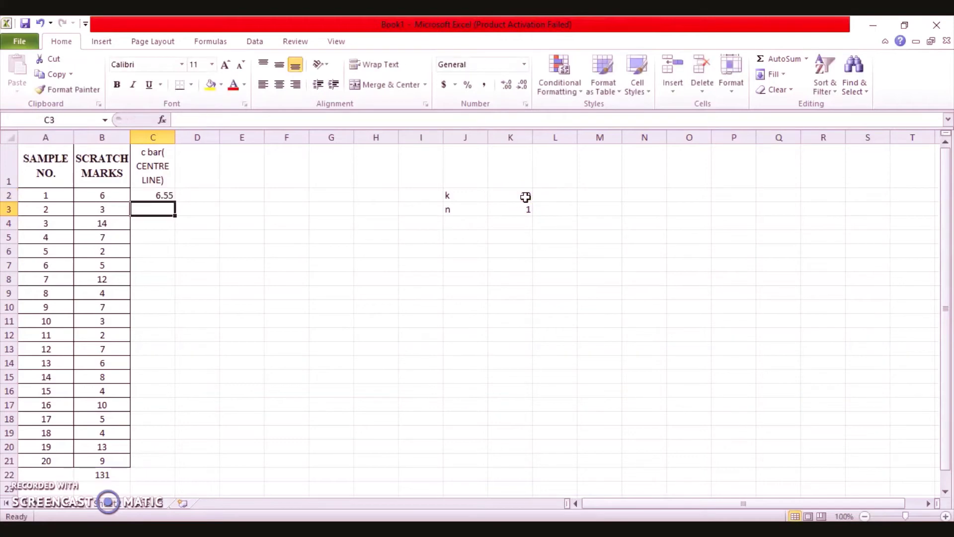
Lock the row references in the C2 formula so that it reads =B$22/K$2
click(158, 196)
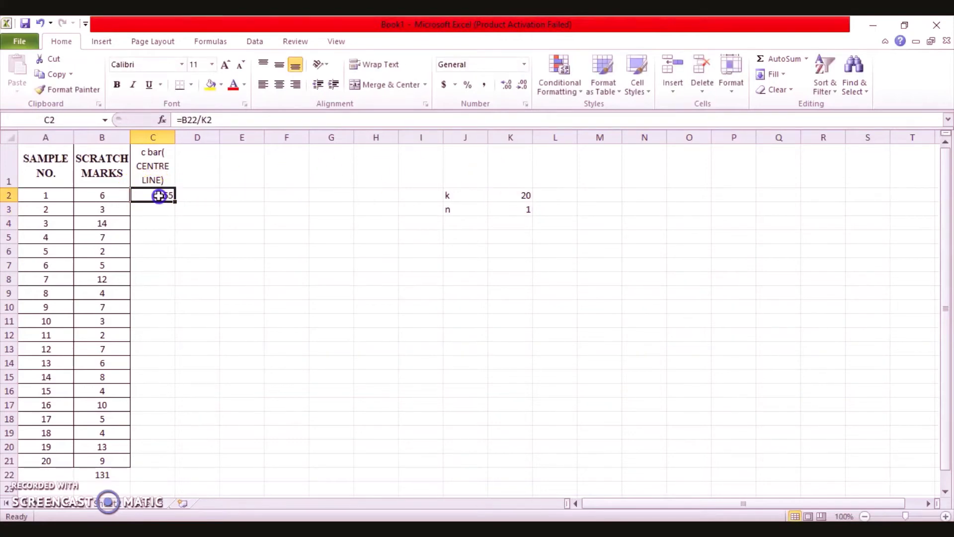
click(186, 119)
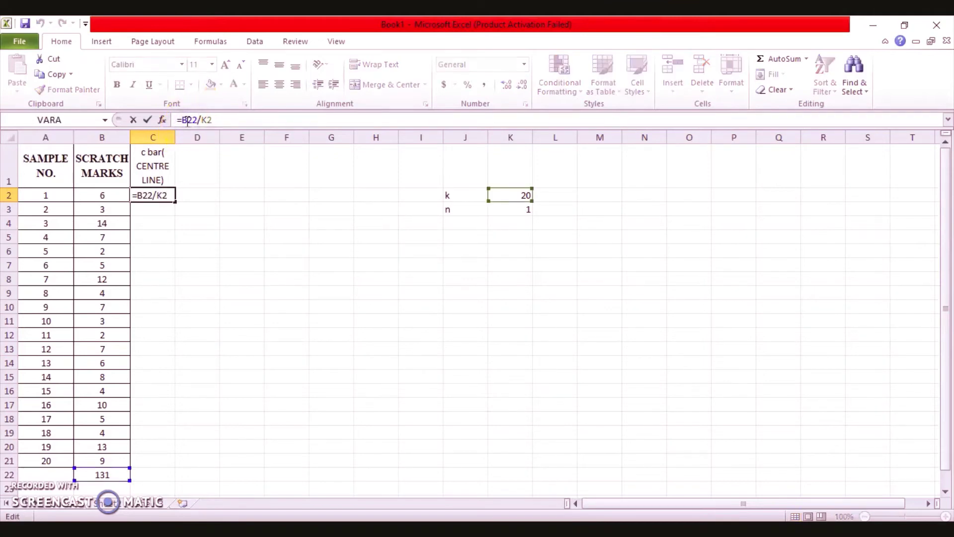
text($)
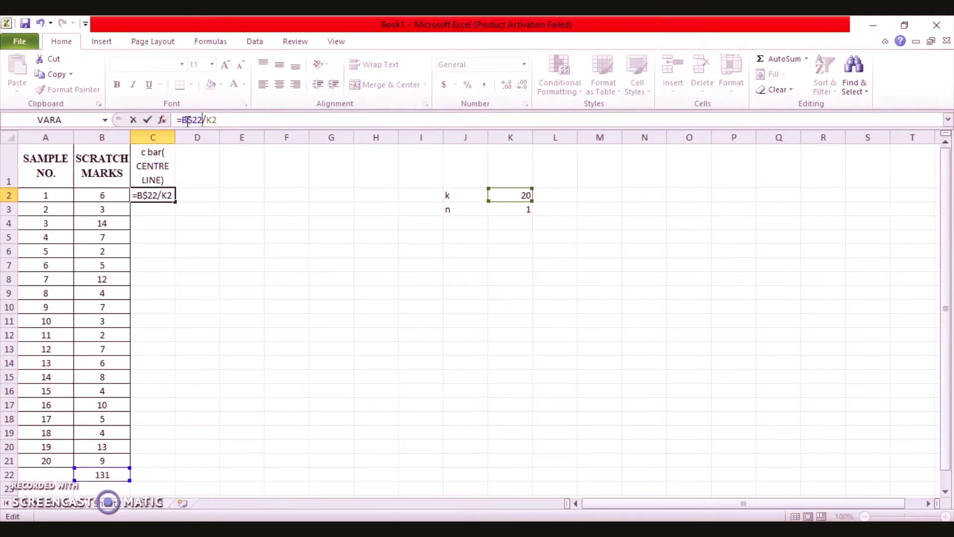
key(Right)
key(Right)
key(Right)
key(Right)
text($)
key(Return)
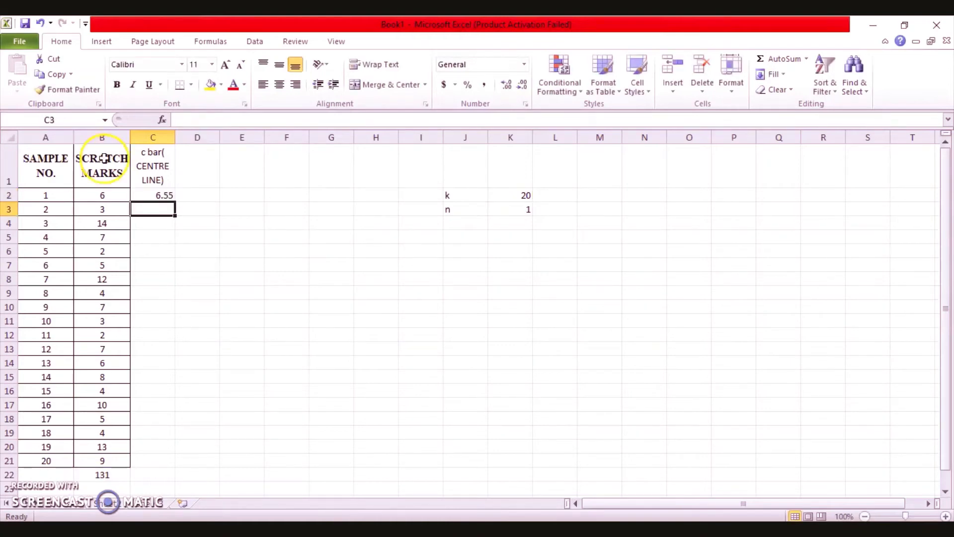
Centre the value in cell C2 horizontally and vertically
click(160, 193)
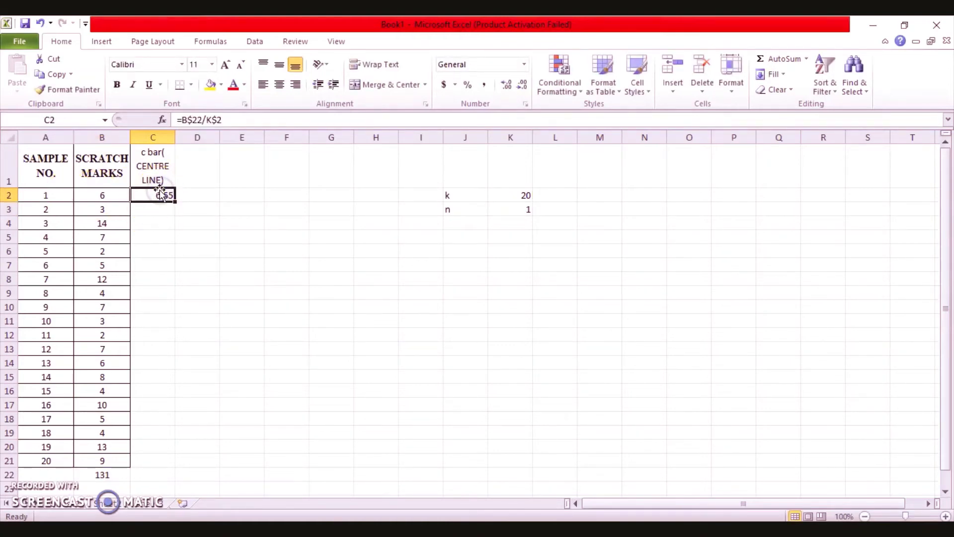
click(279, 85)
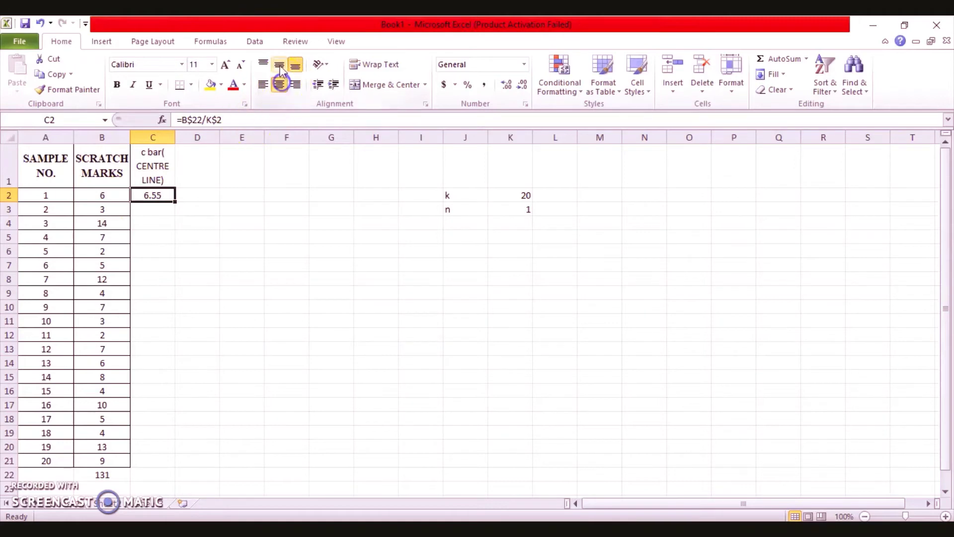
click(280, 66)
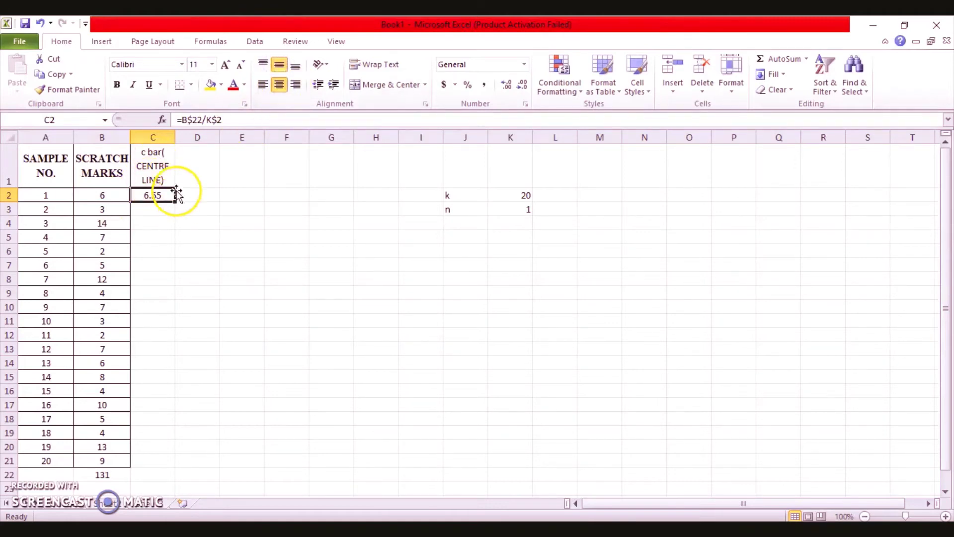
Enter the headings UCL in cell D1 and LCL in cell E1
click(192, 172)
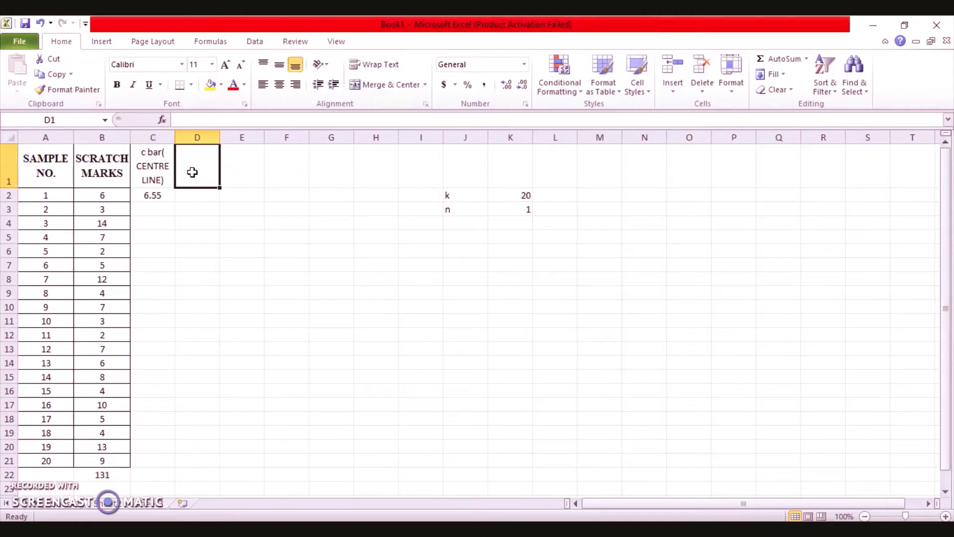
text(UCL)
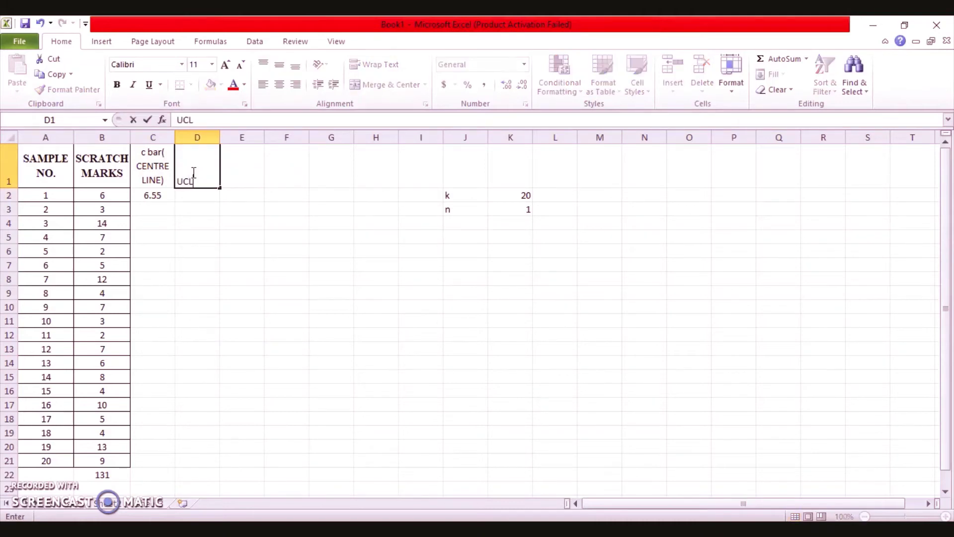
key(Tab)
text(LC)
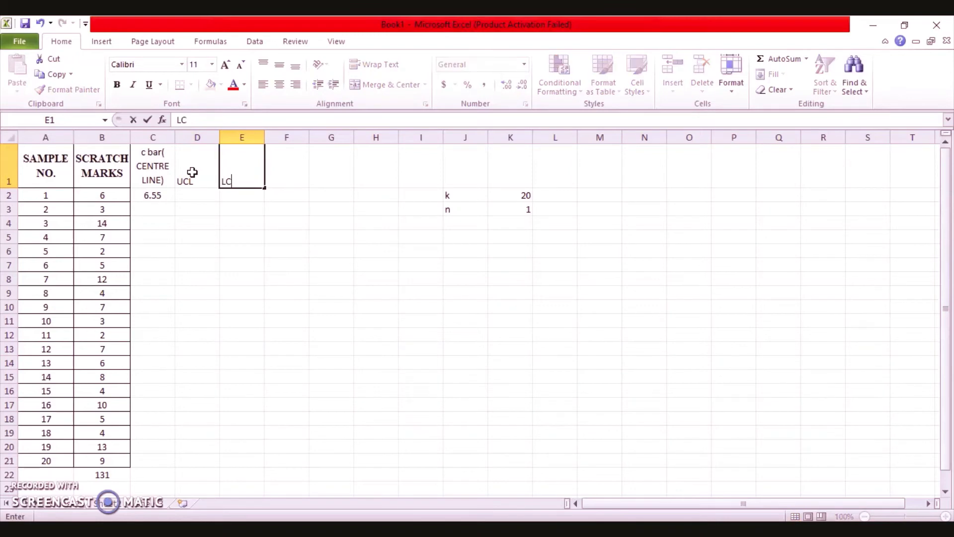
text(L)
key(Return)
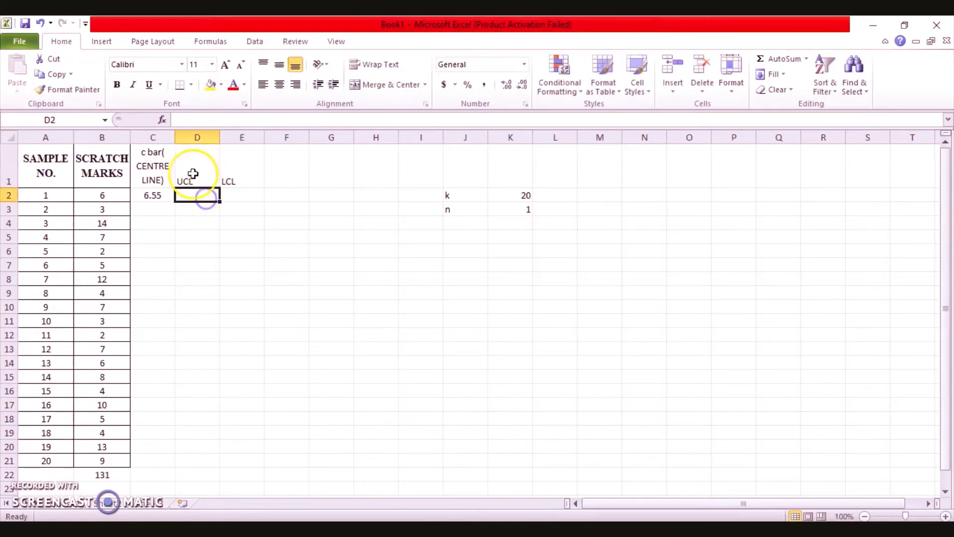
click(193, 174)
Calculate the upper control limit in cell D2 with the formula =C2+3*SQRT(C2)
click(191, 195)
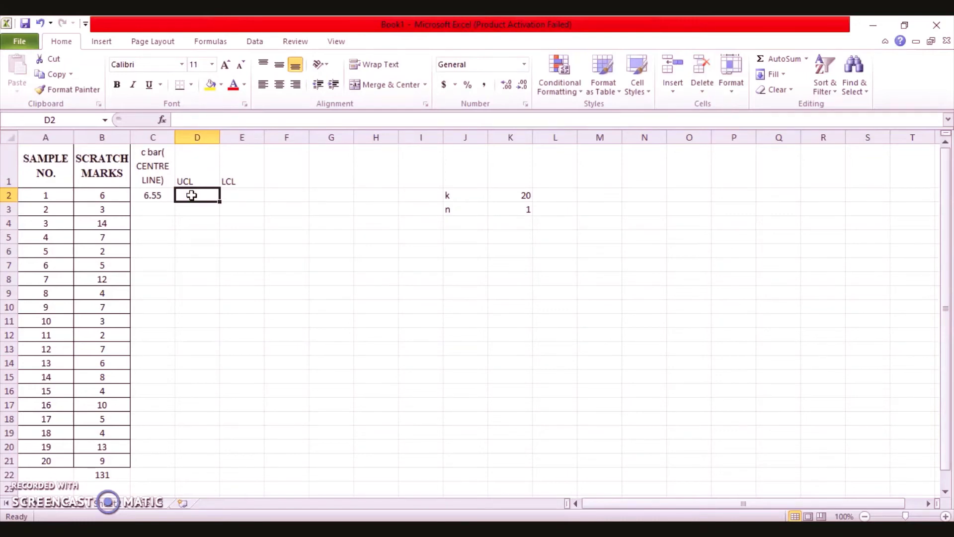
text(=)
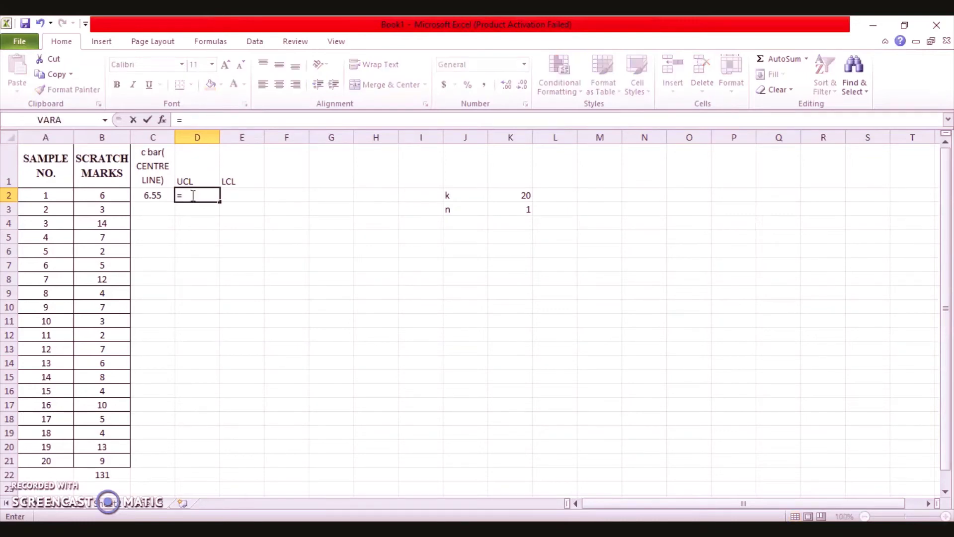
click(156, 195)
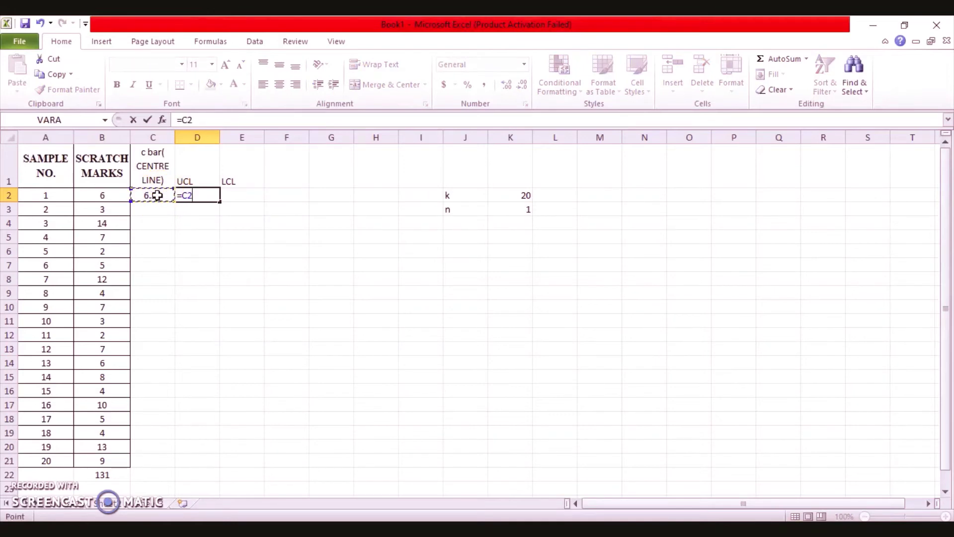
text(+3*SQRT)
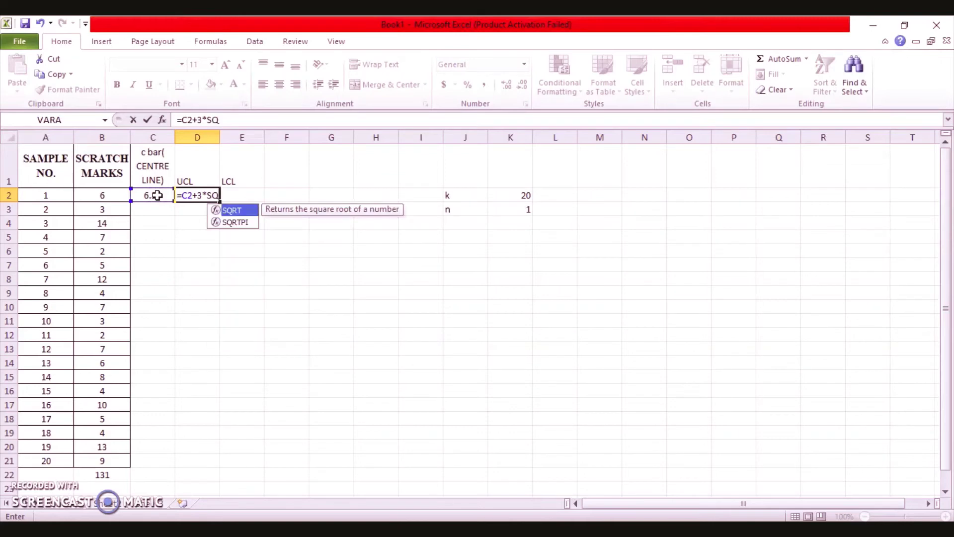
double_click(232, 210)
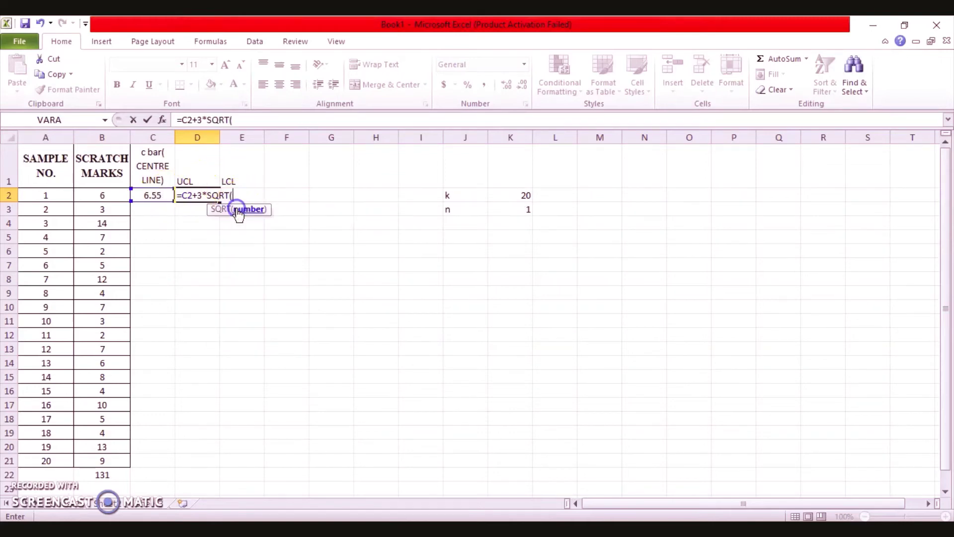
click(151, 193)
text())
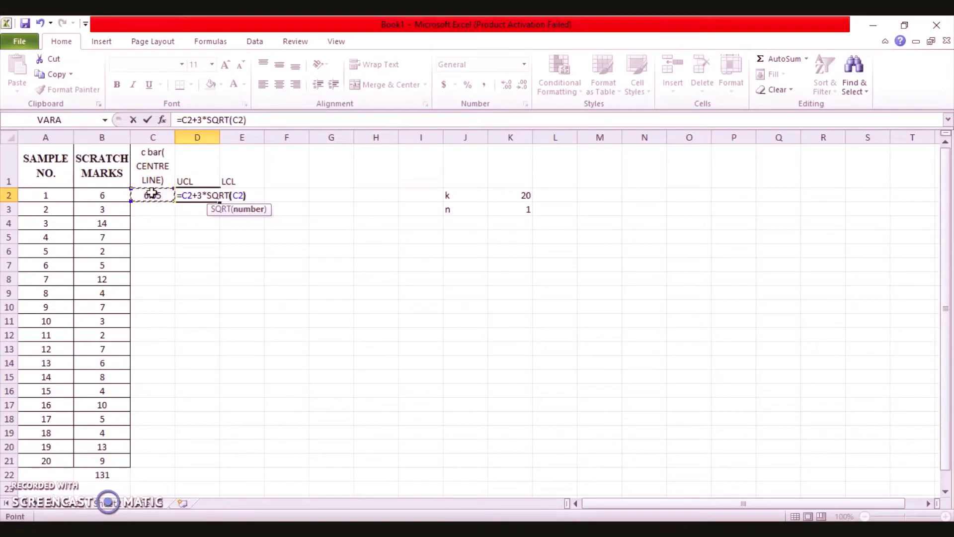
key(Return)
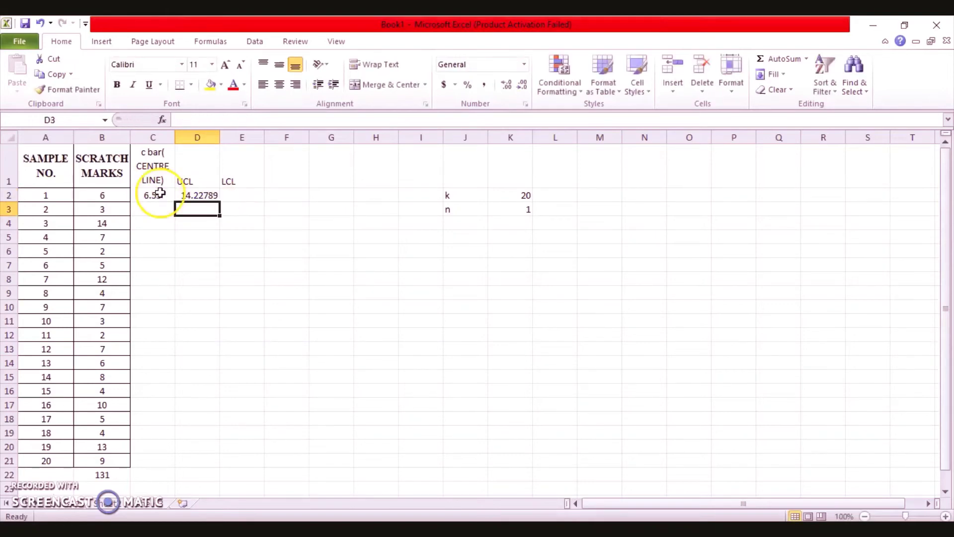
Lock the row of the centre line reference as C$2 in the UCL formula in cell D2
click(206, 194)
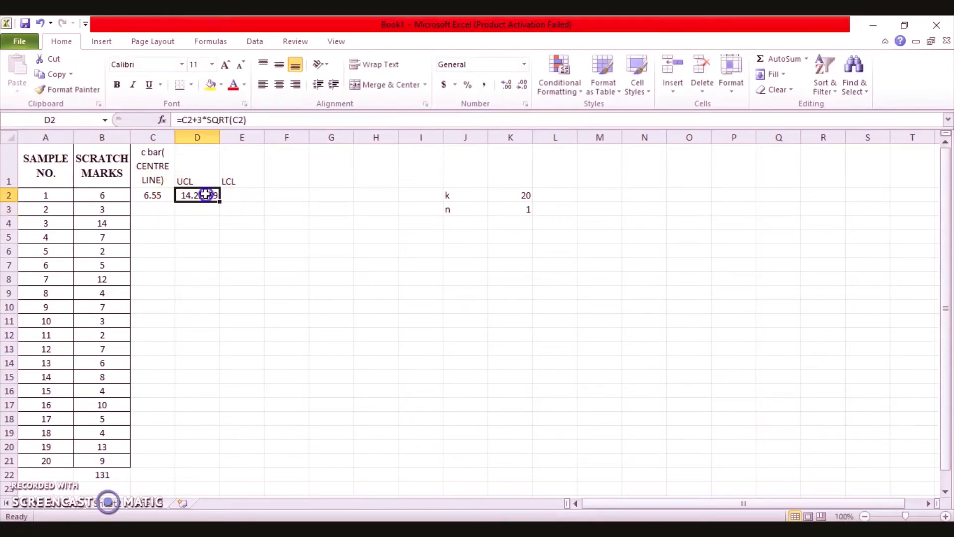
click(188, 119)
text($)
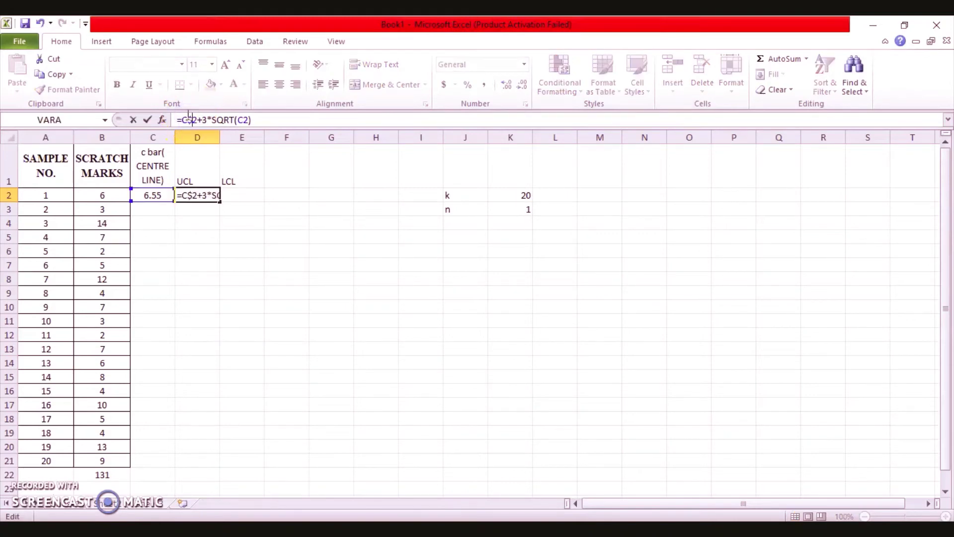
key(Right)
key(Right)
key(Right)
key(Right)
key(Right)
key(Right)
key(Right)
key(Right)
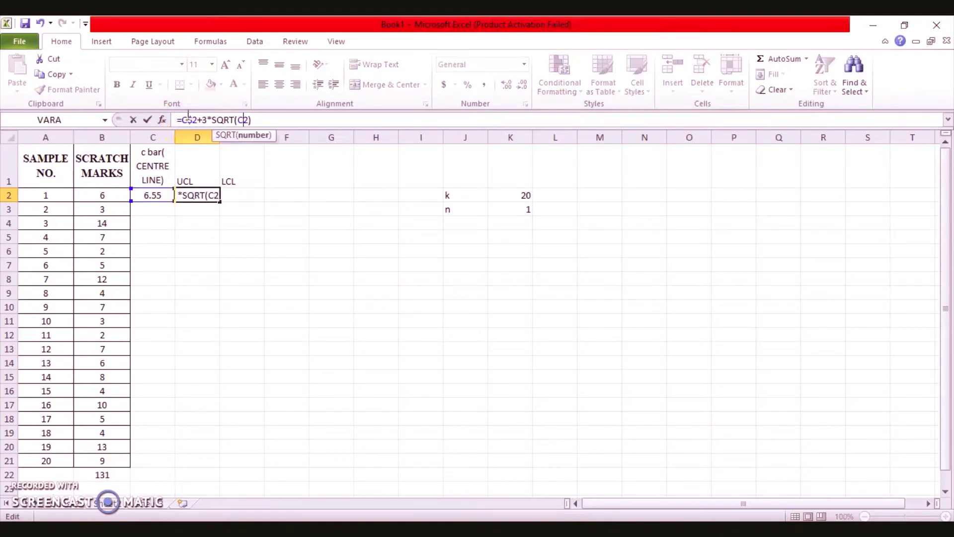
key(Right)
key(Return)
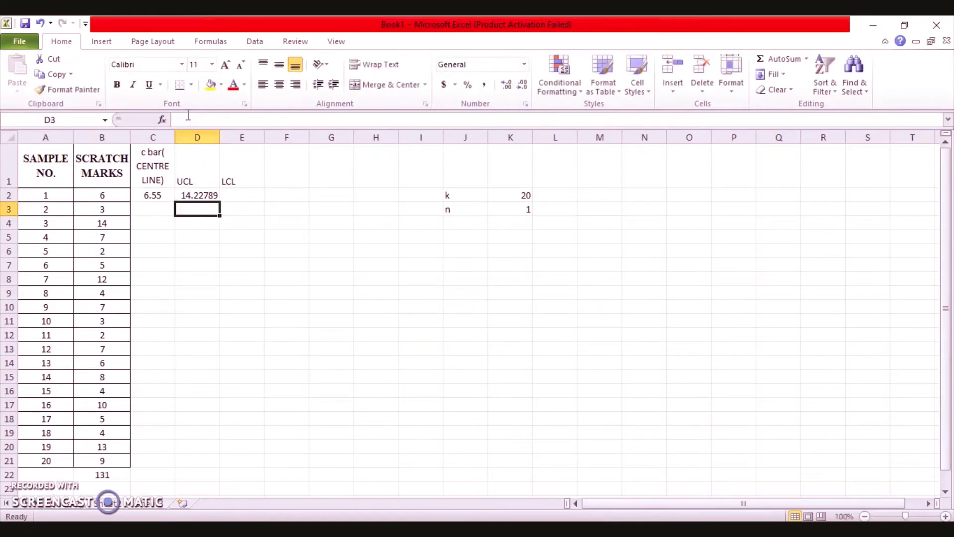
Calculate the lower control limit in cell E2 with the formula =C2-3*SQRT(C2)
click(235, 194)
text(=)
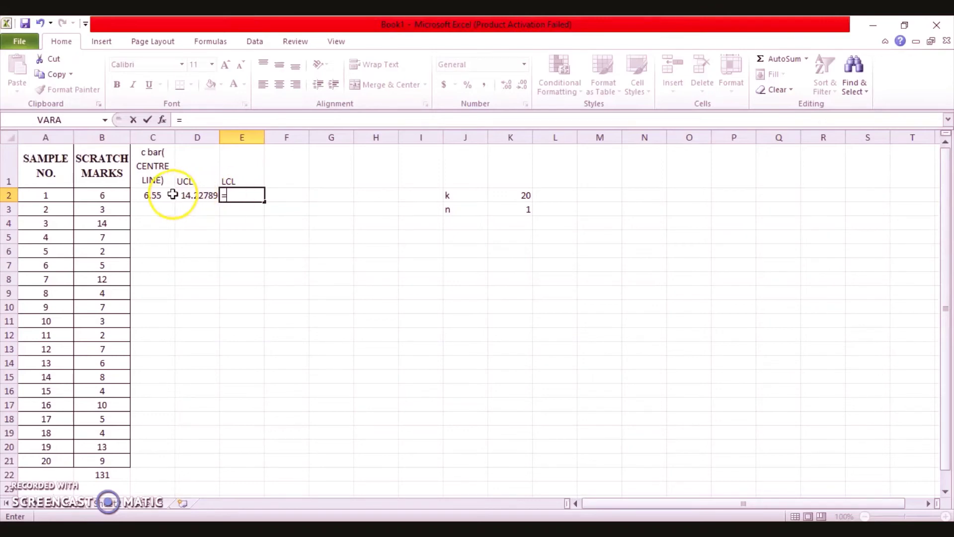
click(151, 198)
text(-)
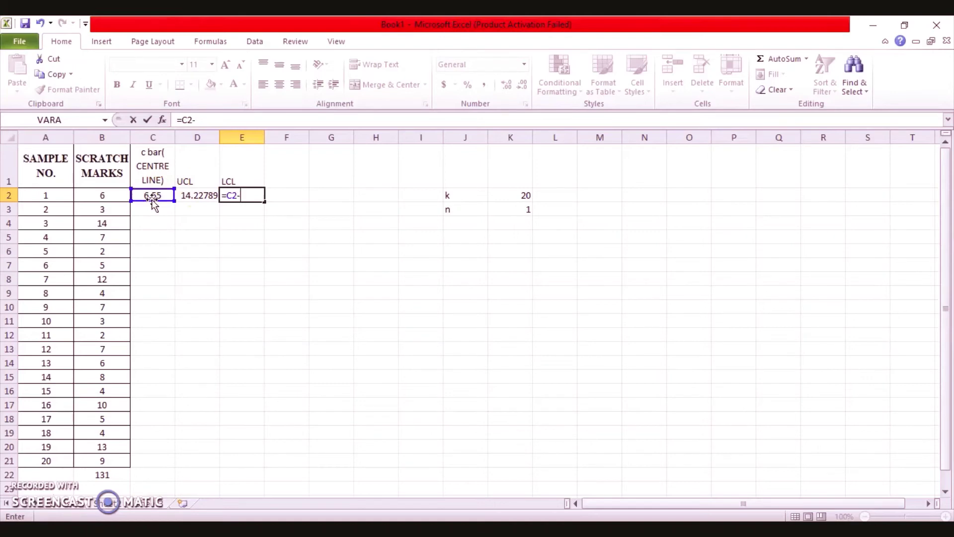
text(3*SQRT)
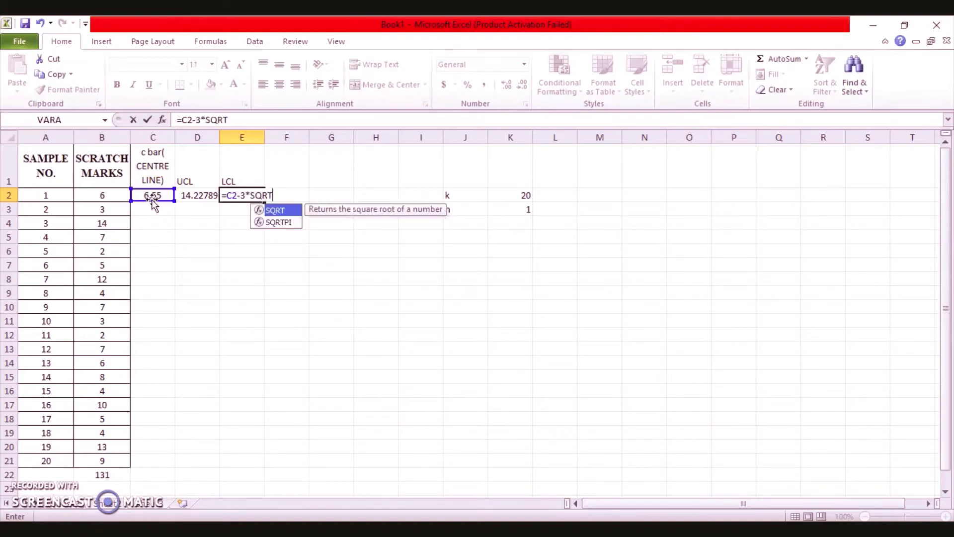
double_click(282, 208)
click(157, 192)
text())
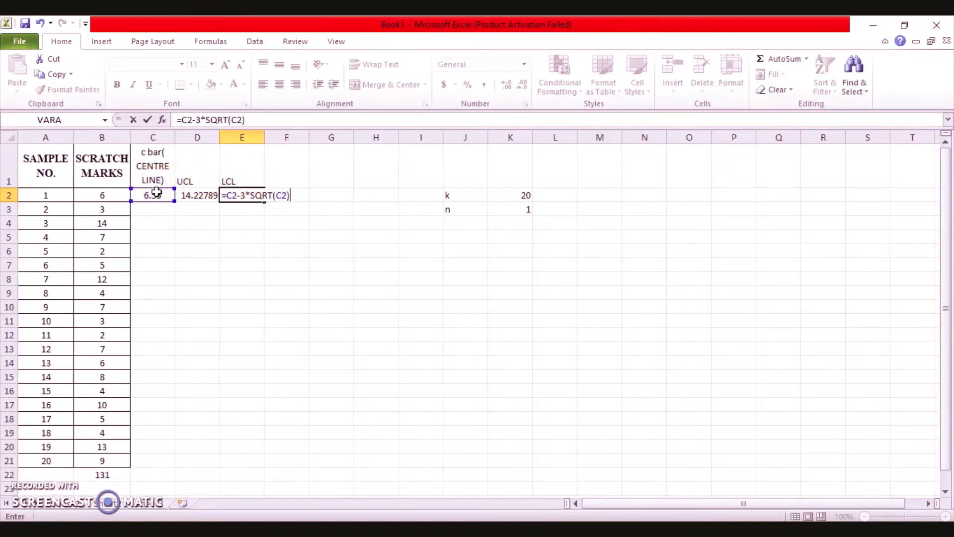
key(Return)
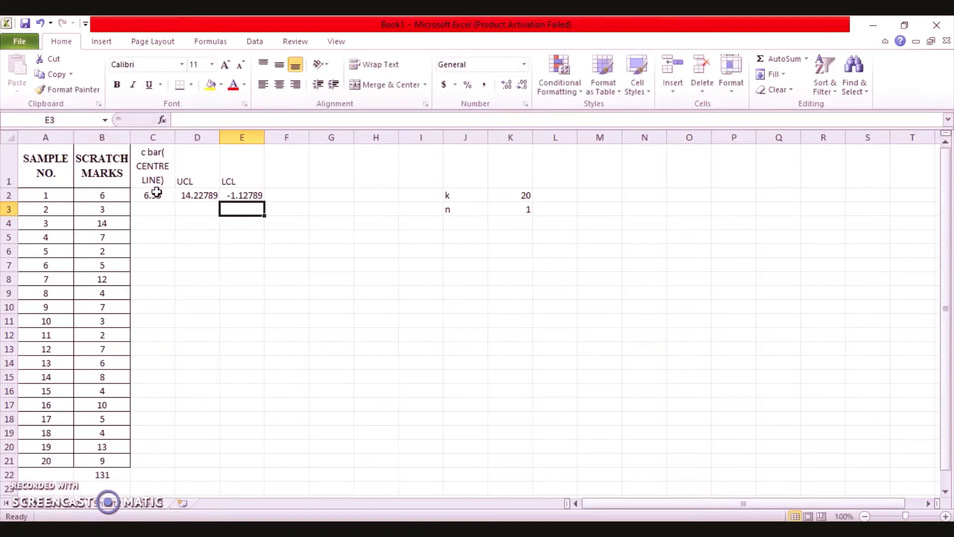
Lock the row of the centre line reference as C$2 in the LCL formula in cell E2
click(254, 191)
click(189, 120)
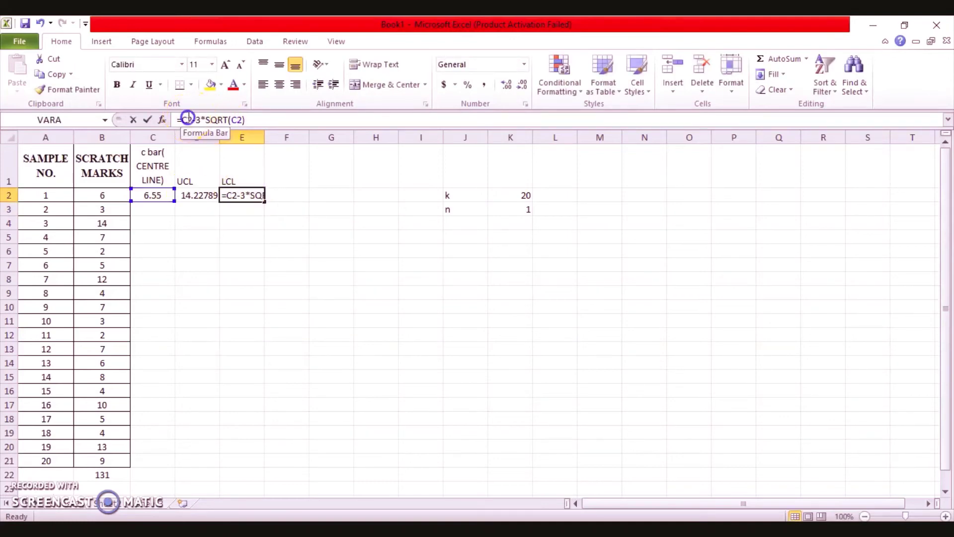
text($)
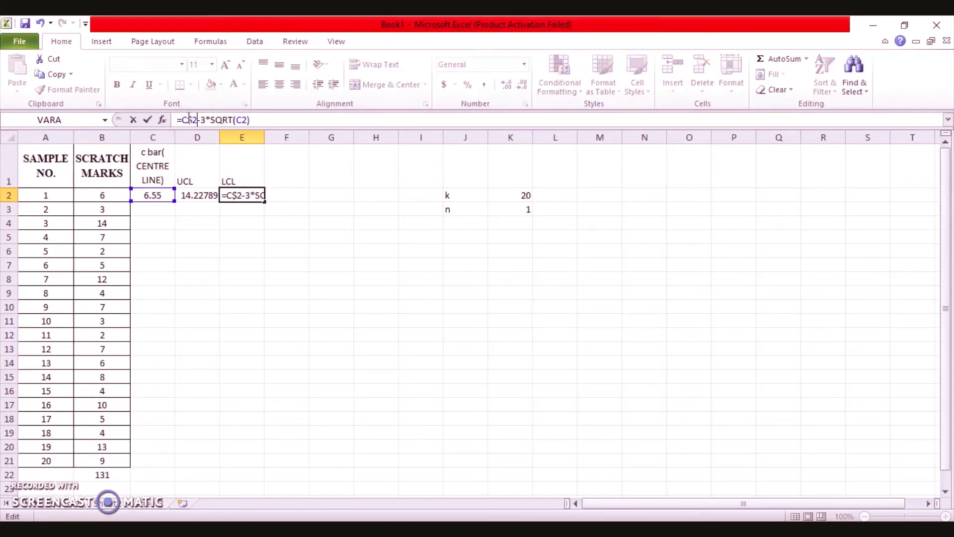
key(Right)
key(Right)
key(Right)
key(Right)
key(Right)
key(Right)
key(Right)
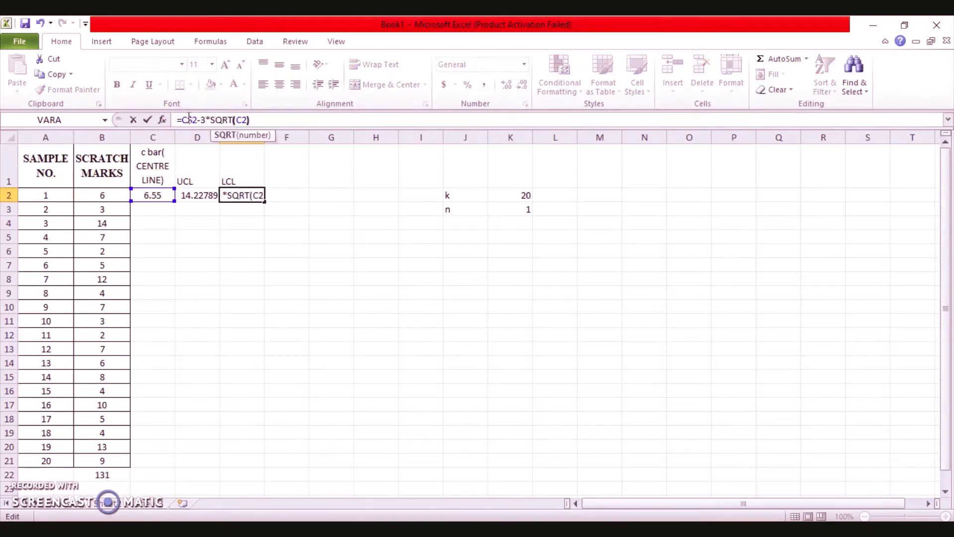
key(Right)
key(Right)
key(Right)
key(Return)
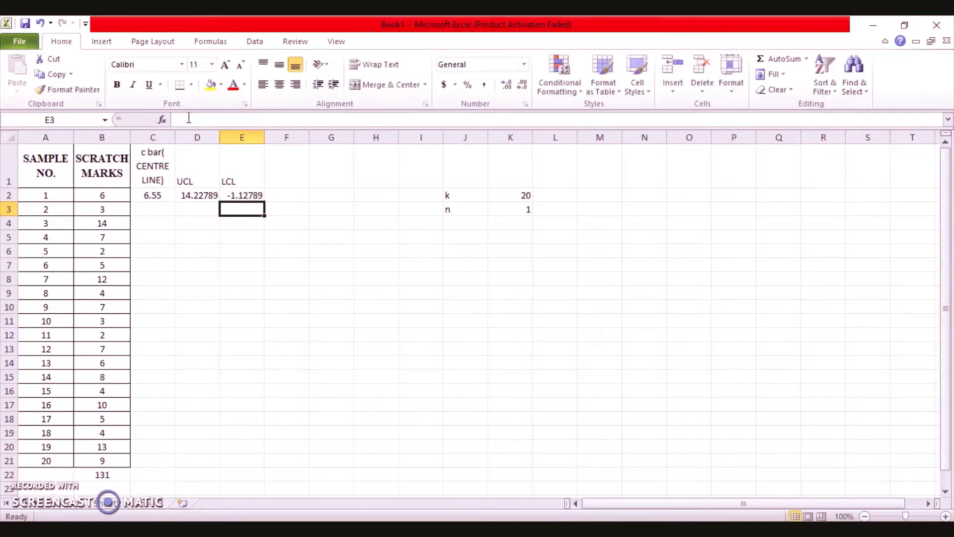
Make the headings in C1:E1 bold and centre them horizontally and vertically
drag(142, 159, 254, 197)
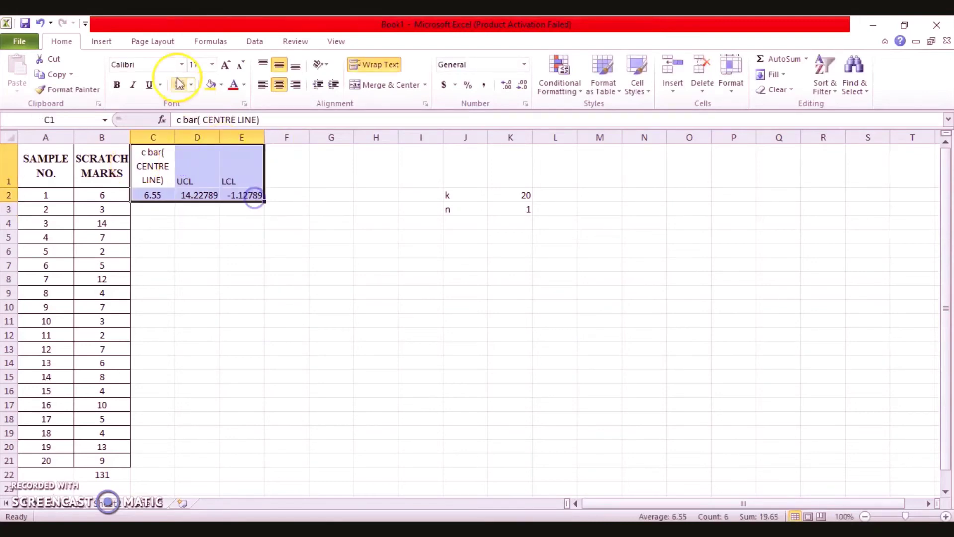
click(165, 169)
drag(165, 169, 256, 171)
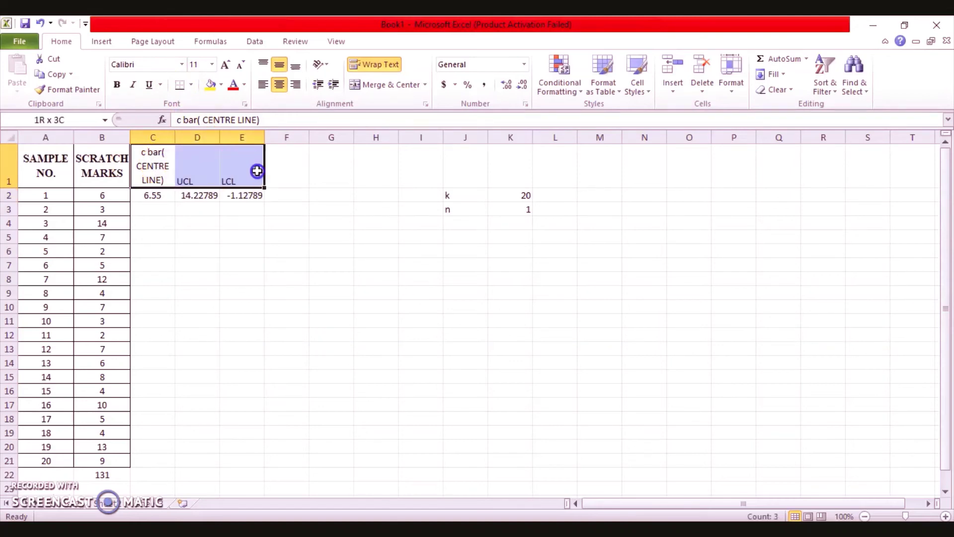
click(116, 85)
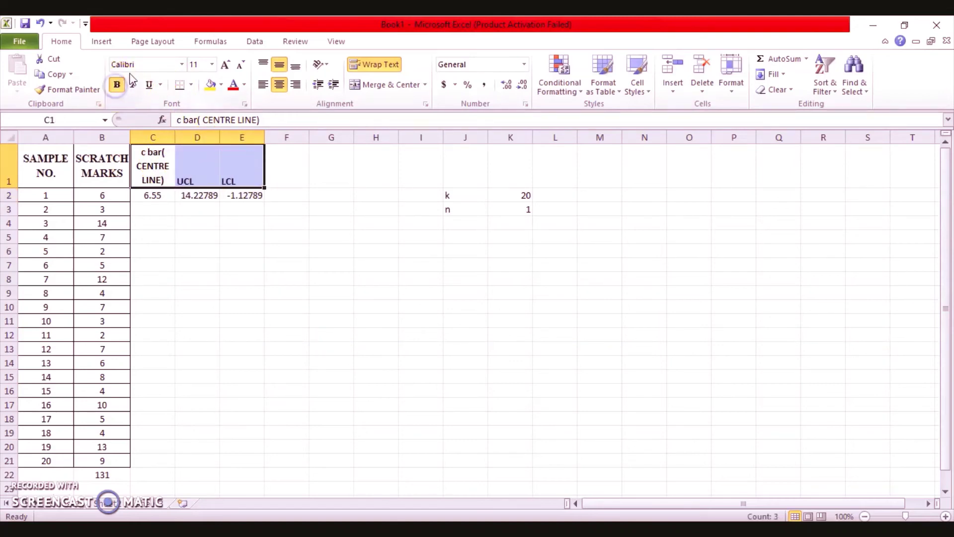
click(281, 68)
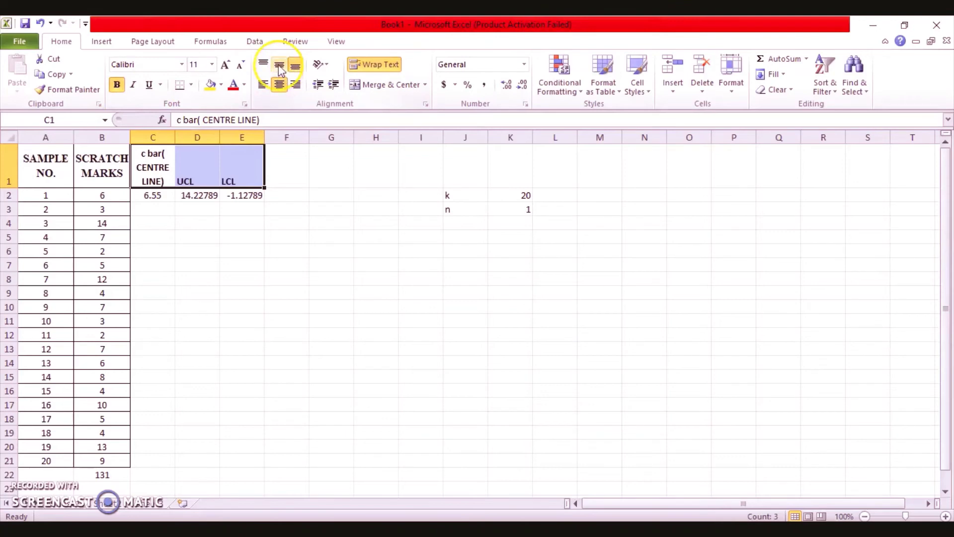
click(279, 67)
click(279, 84)
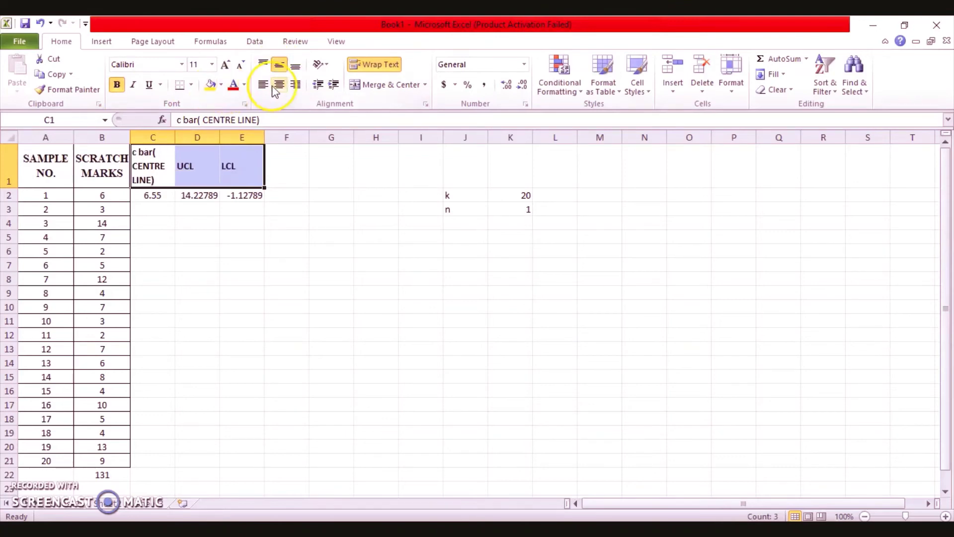
click(264, 85)
click(280, 85)
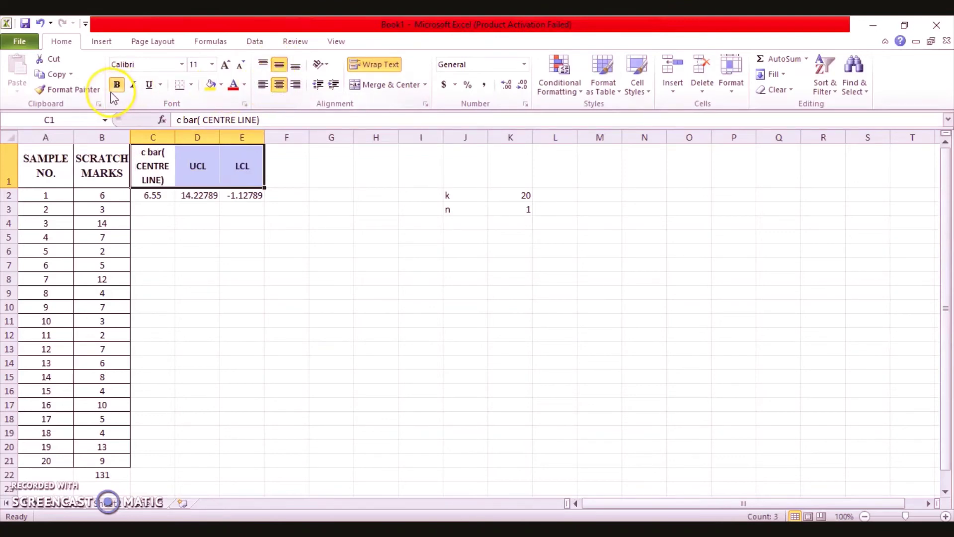
click(359, 164)
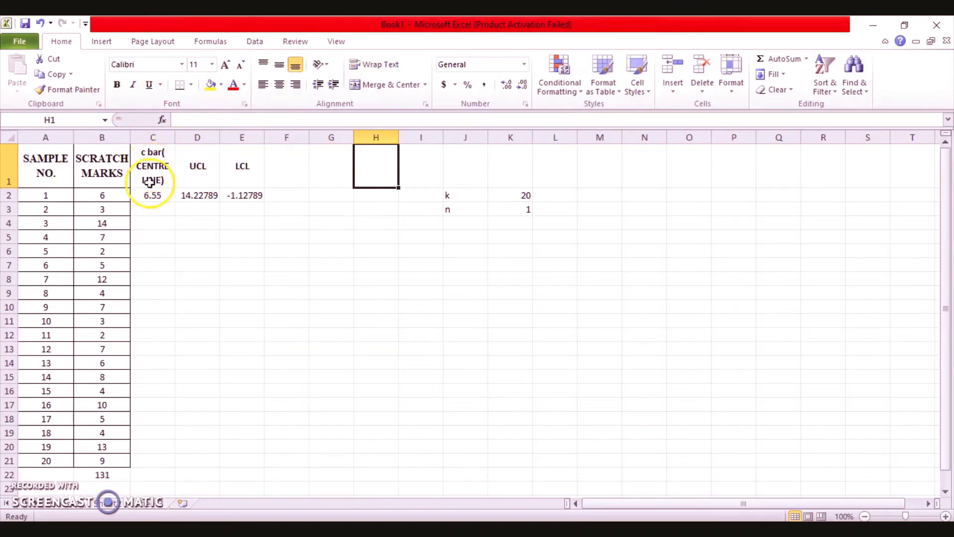
Fill the centre line, UCL and LCL formulas from C2:E2 down to row 21
click(144, 199)
key(shift+Right)
key(shift+Right)
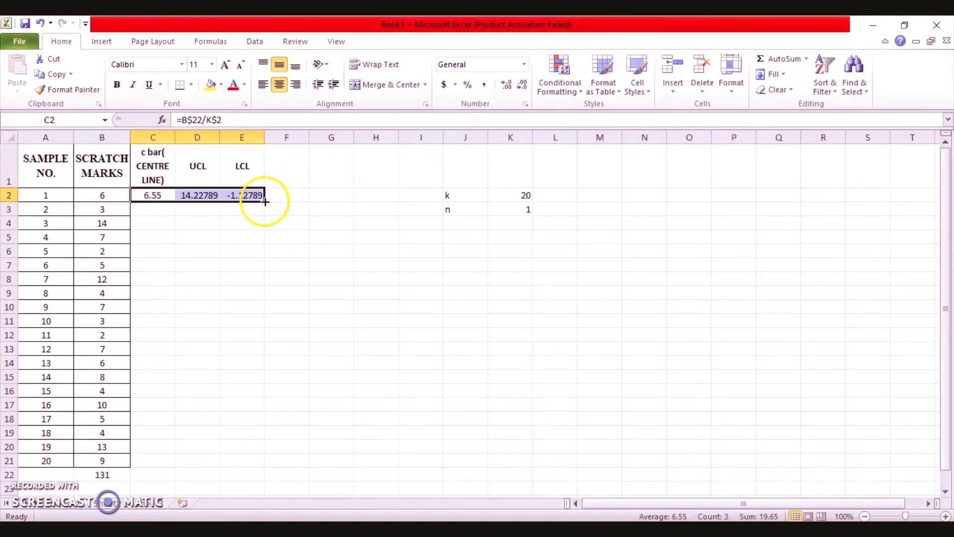
drag(265, 201, 249, 463)
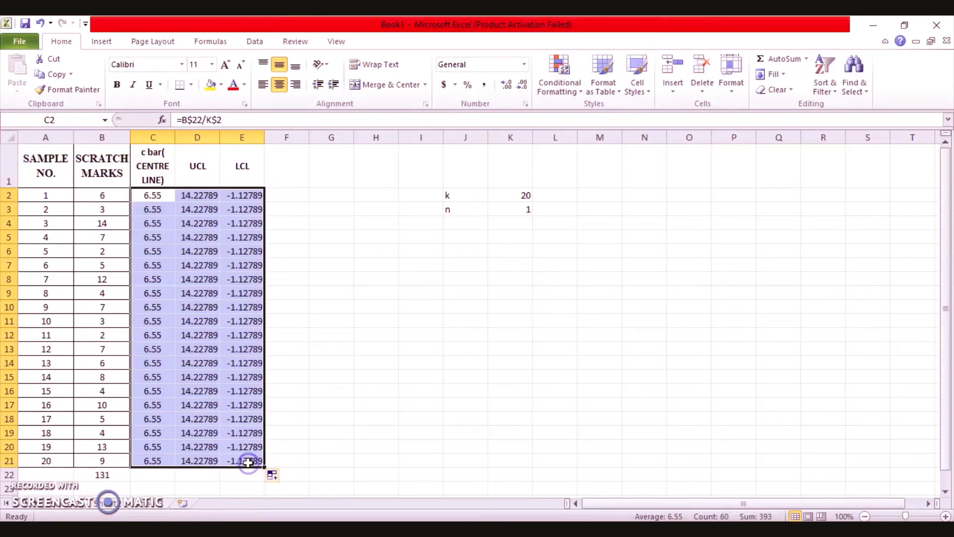
click(345, 201)
Insert a basic 2-D line chart of the scratch marks, centre line, UCL and LCL columns from B1:E21
drag(76, 166, 250, 463)
click(102, 41)
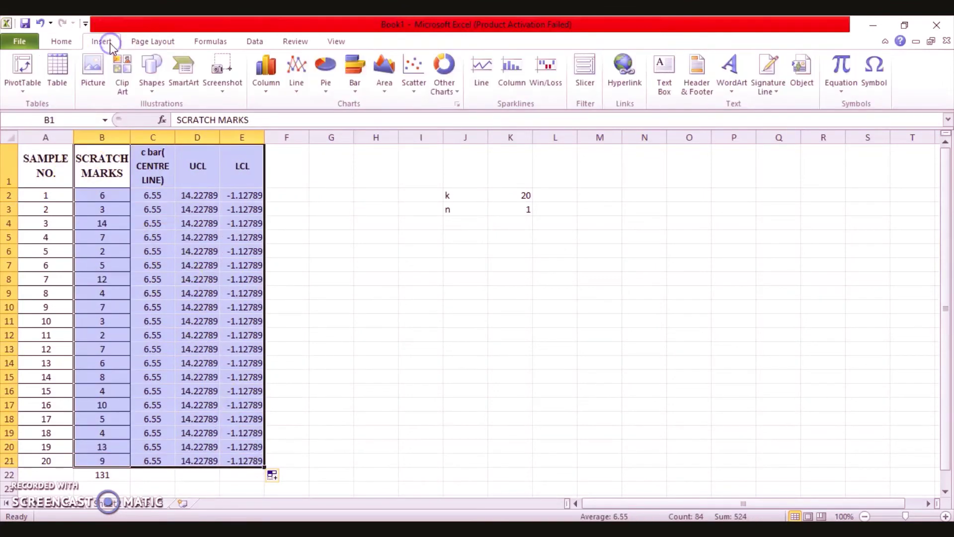
click(299, 88)
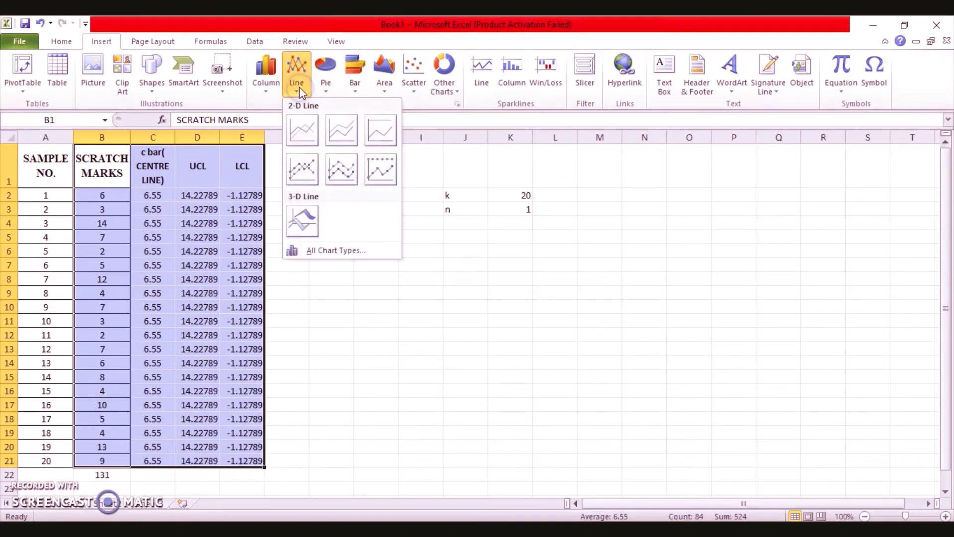
click(304, 128)
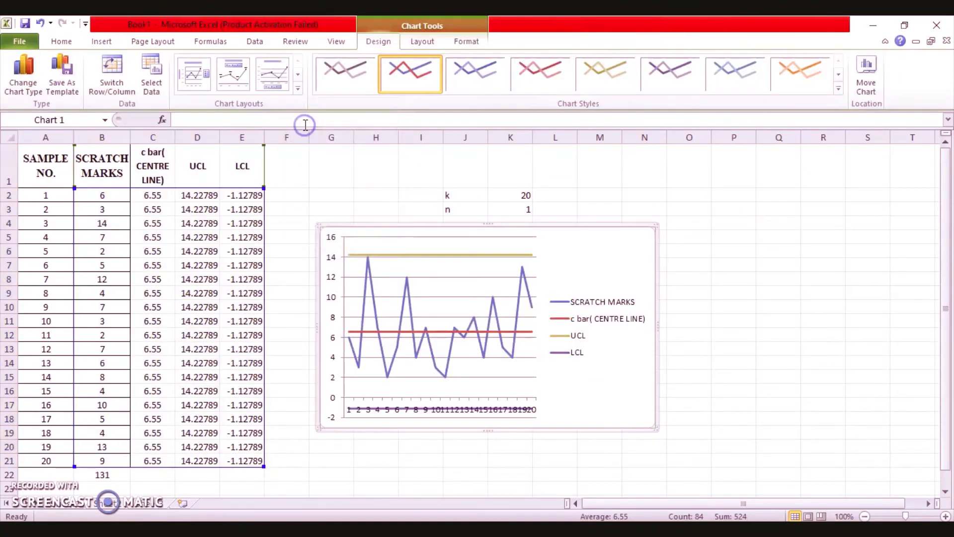
Move the chart further away from the data table and enlarge it to span about columns I to Q and rows 4 to 20
drag(629, 249, 699, 245)
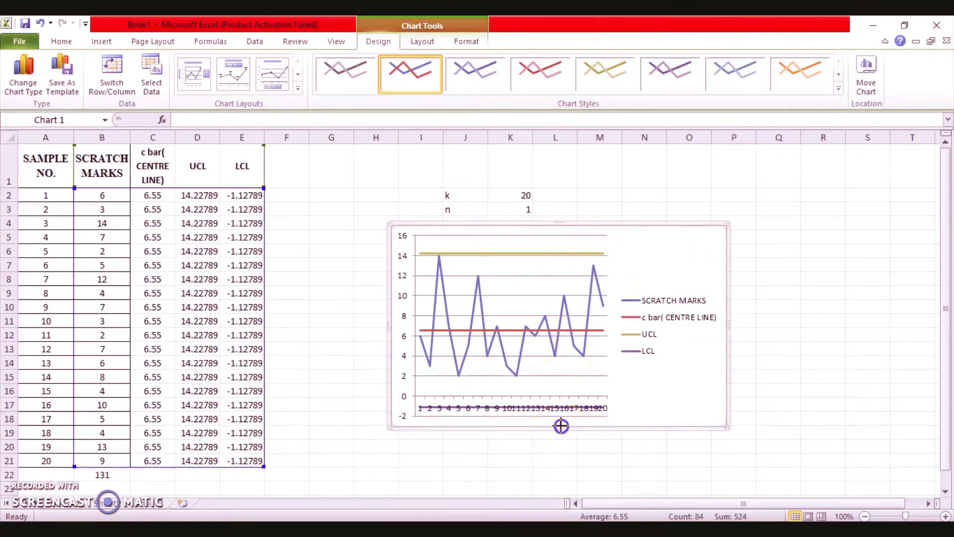
drag(559, 427, 561, 454)
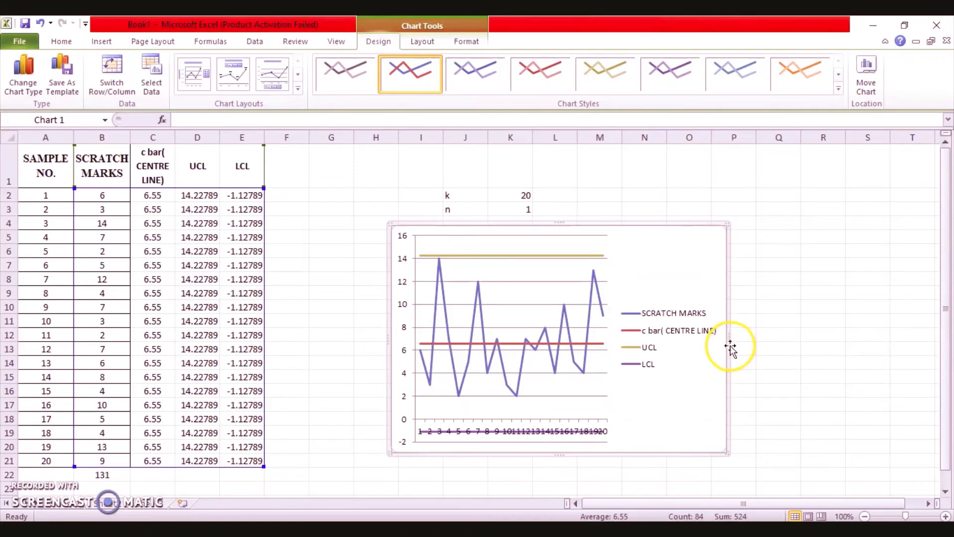
drag(727, 336, 767, 336)
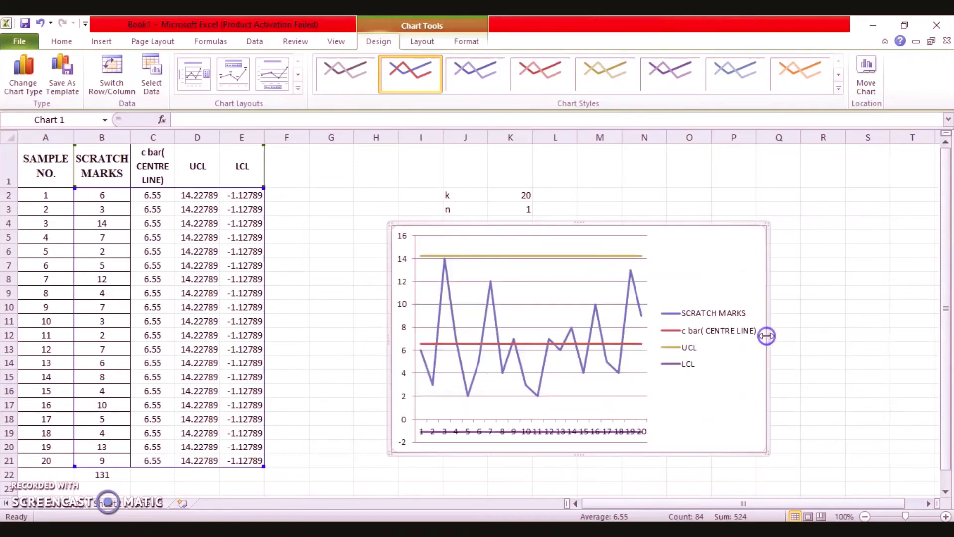
Delete the horizontal gridlines from the line chart
click(532, 282)
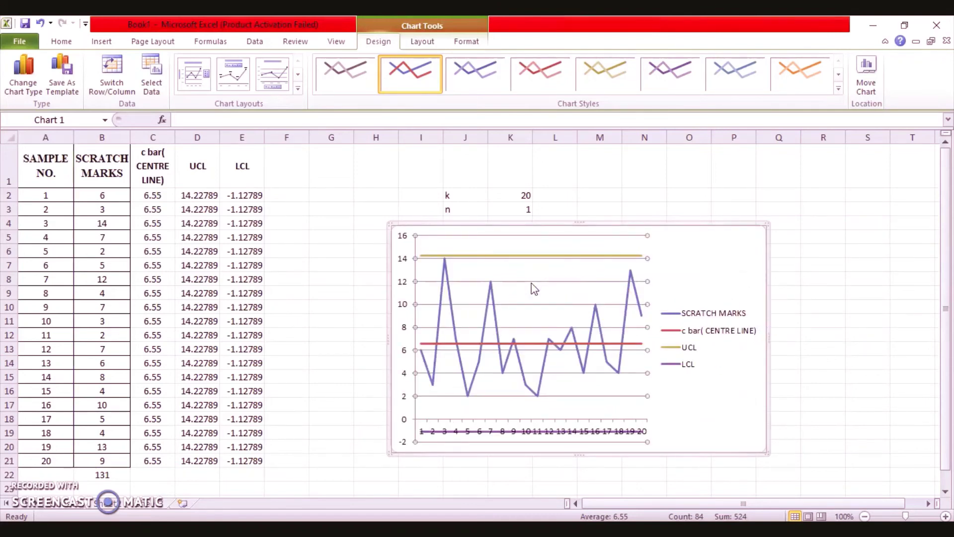
key(Delete)
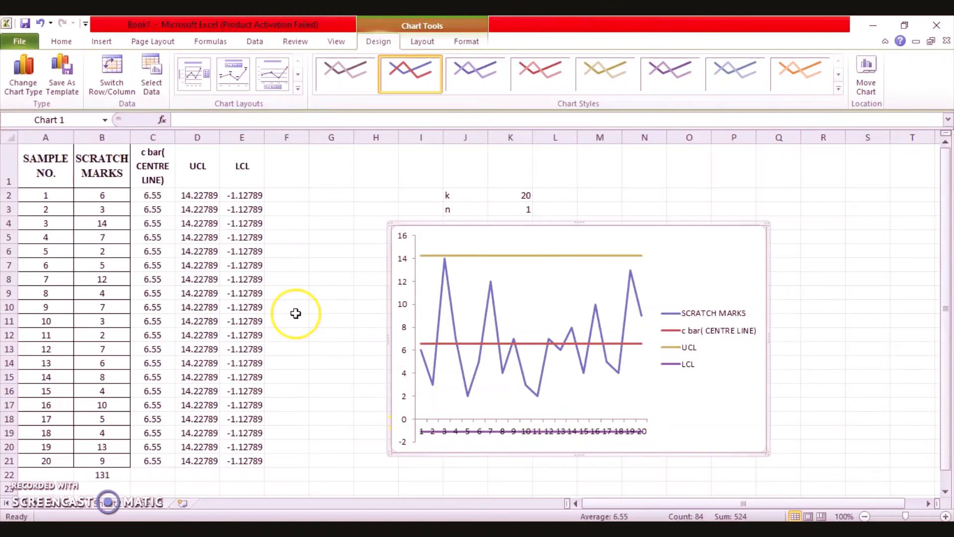
Replace the LCL values in E2:E21 with 0 and centre them horizontally
click(251, 199)
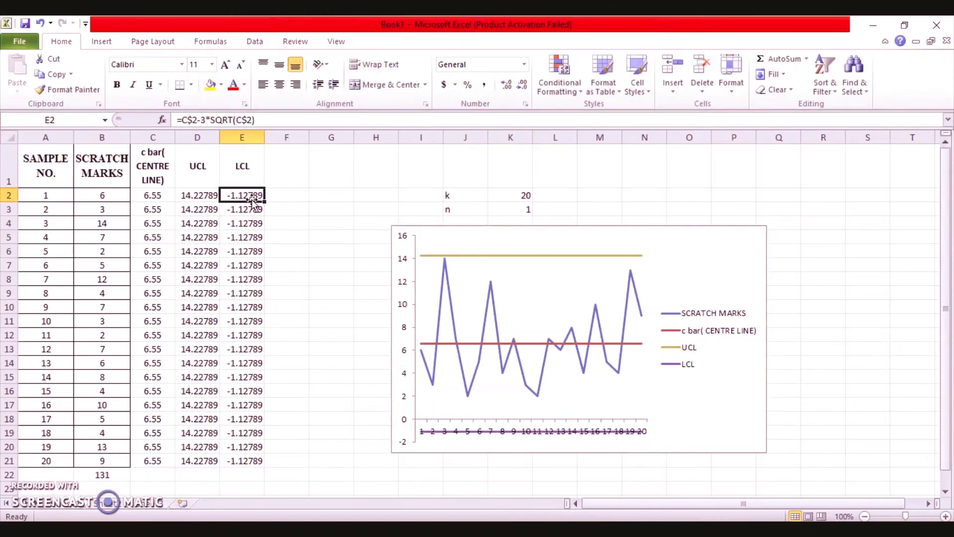
text(0)
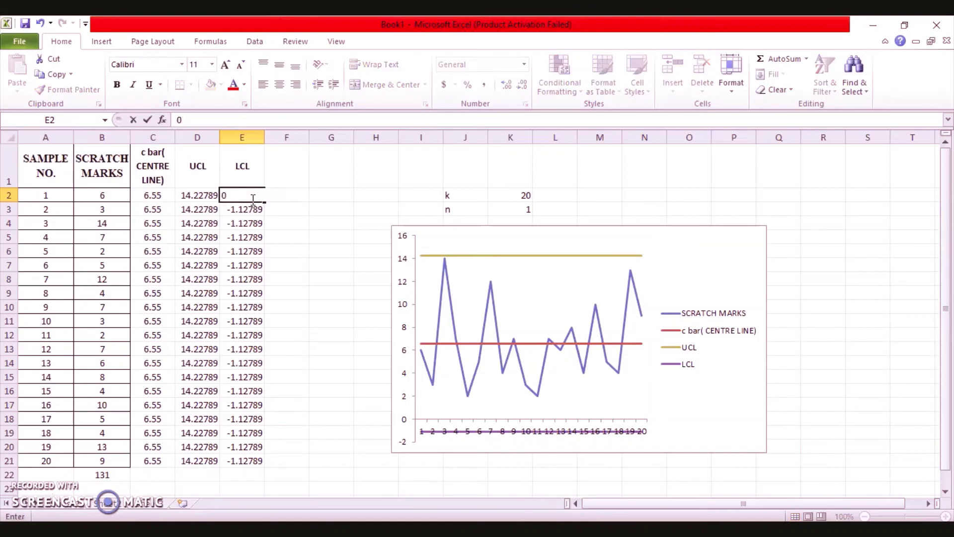
click(370, 198)
click(254, 195)
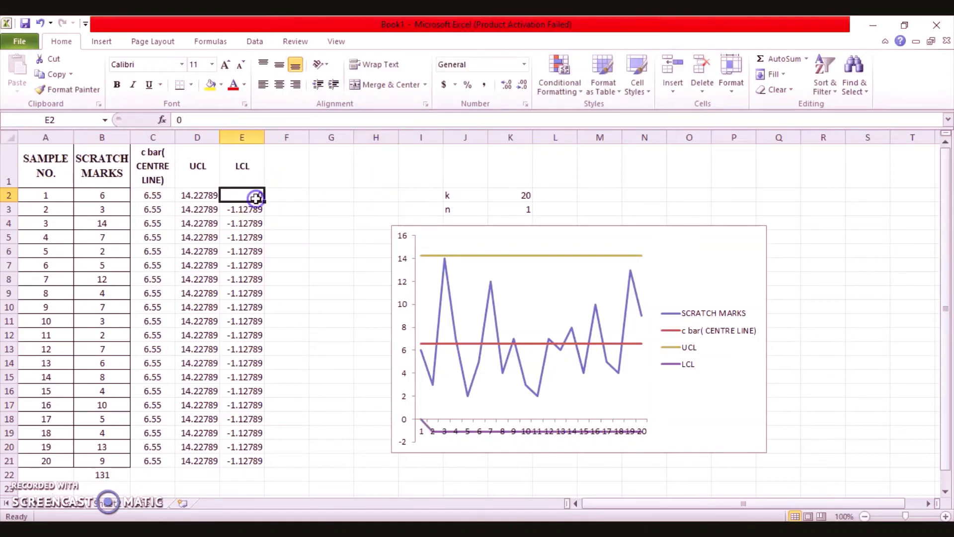
drag(265, 198, 266, 469)
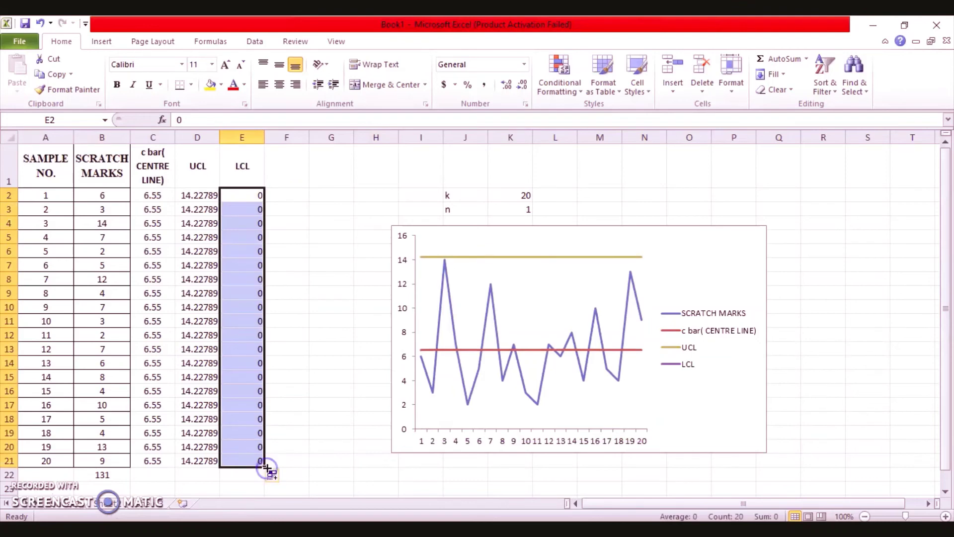
click(280, 85)
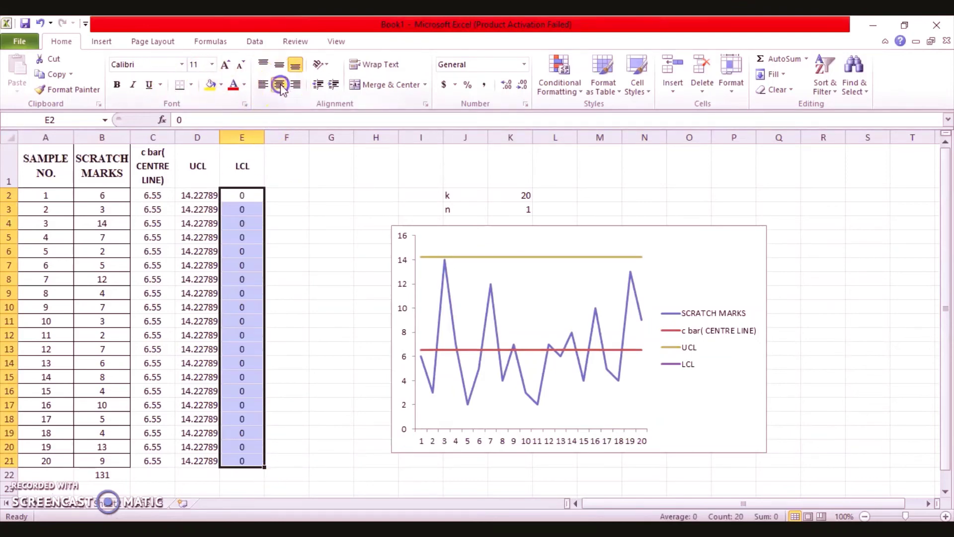
click(835, 336)
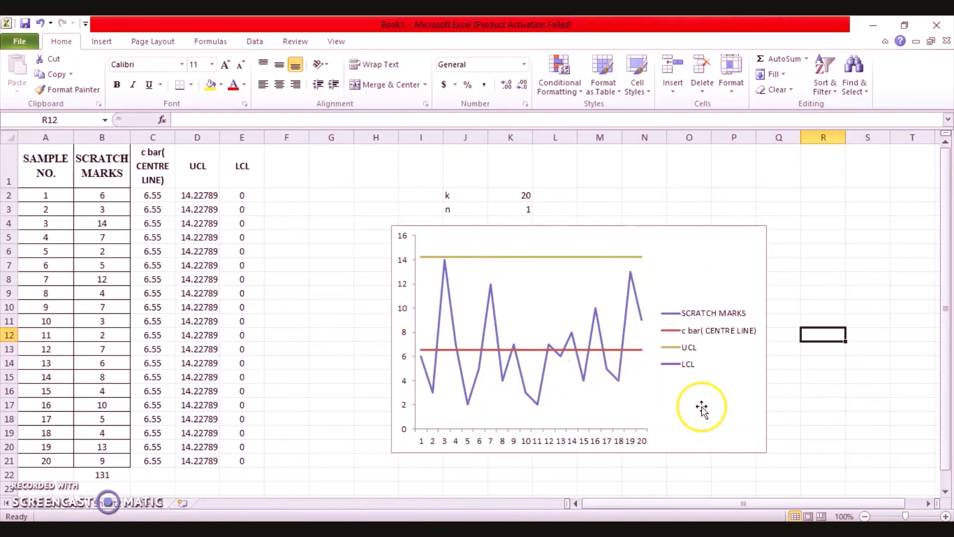
Apply All Borders to the whole table in A1:E21
click(30, 158)
drag(30, 158, 240, 461)
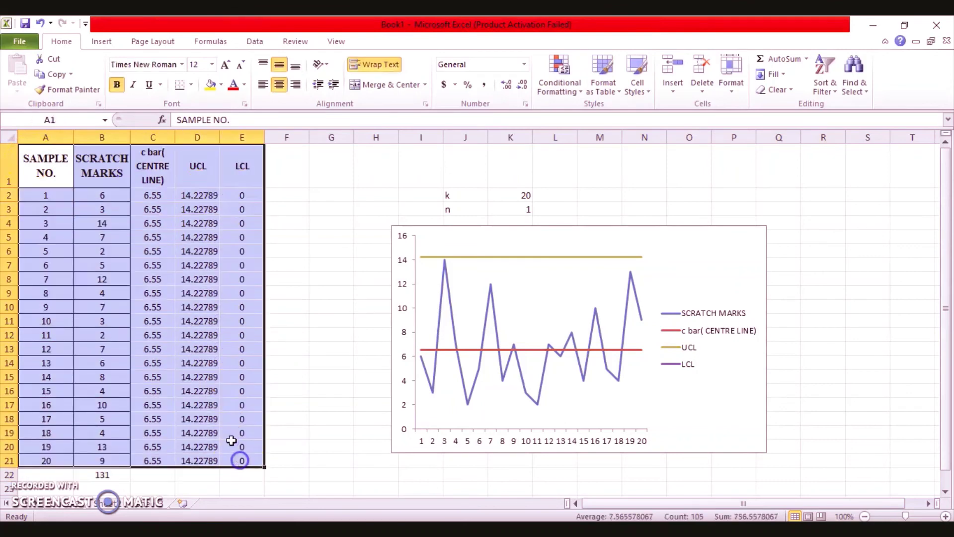
click(196, 83)
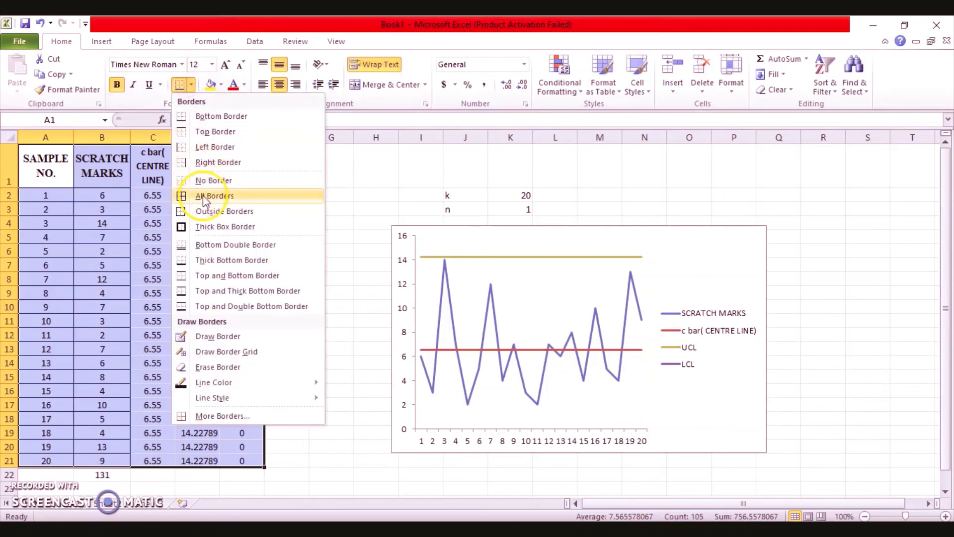
click(202, 195)
click(310, 227)
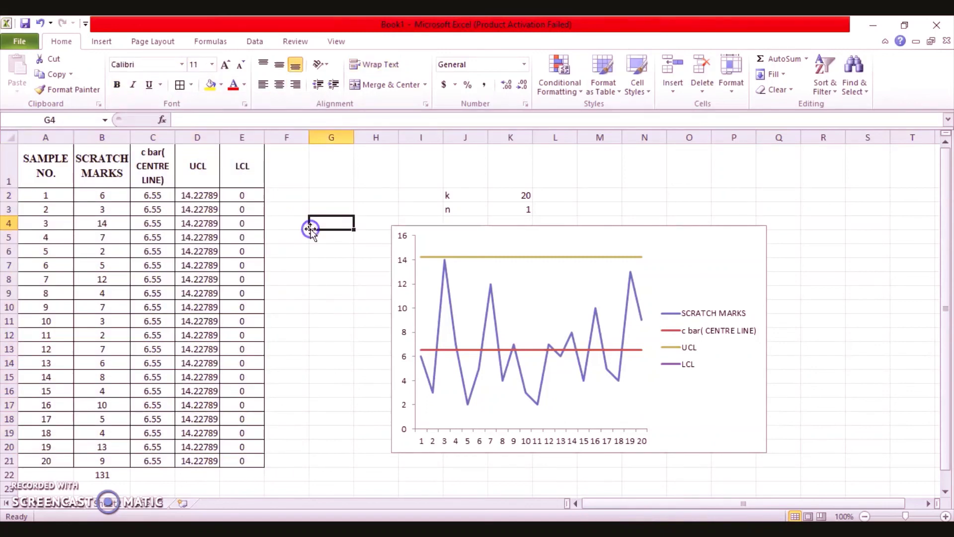
click(648, 301)
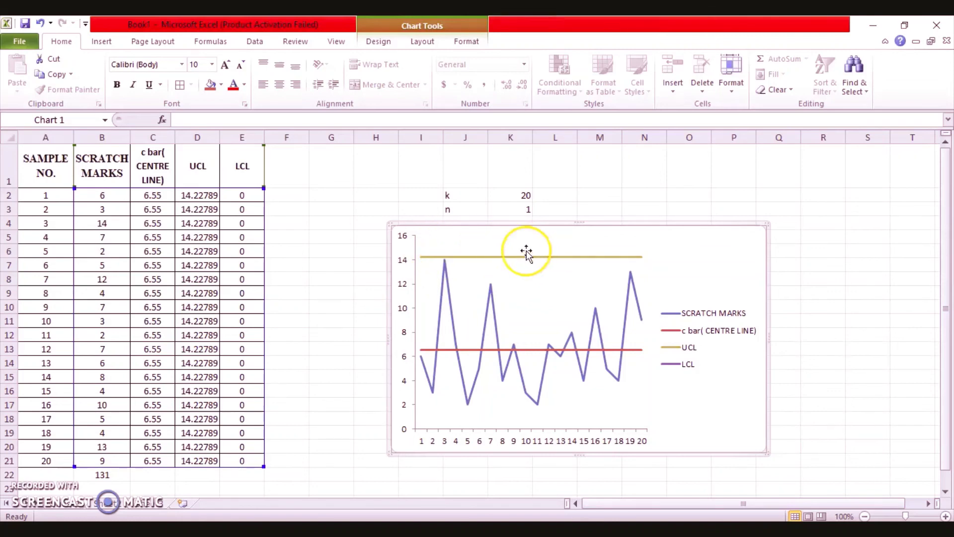
mouse_move(631, 323)
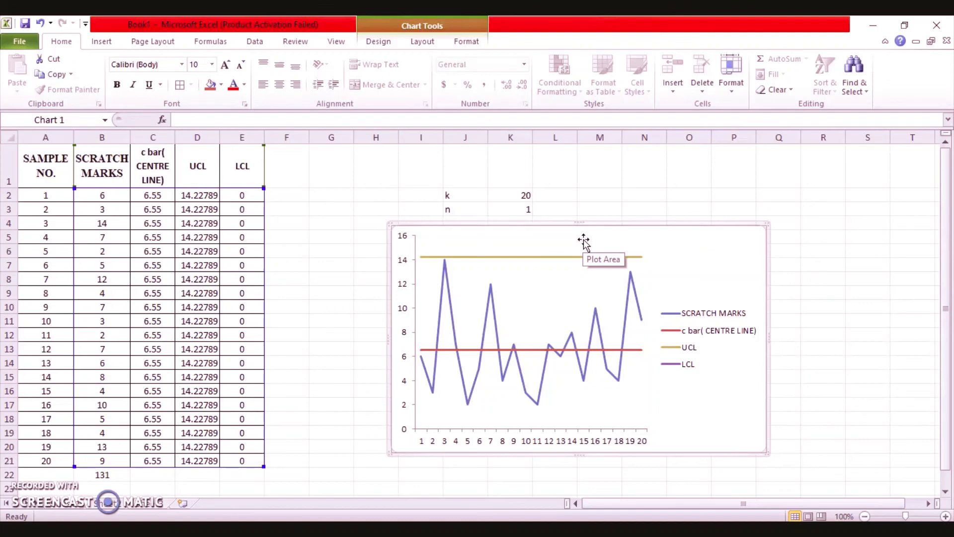
click(815, 225)
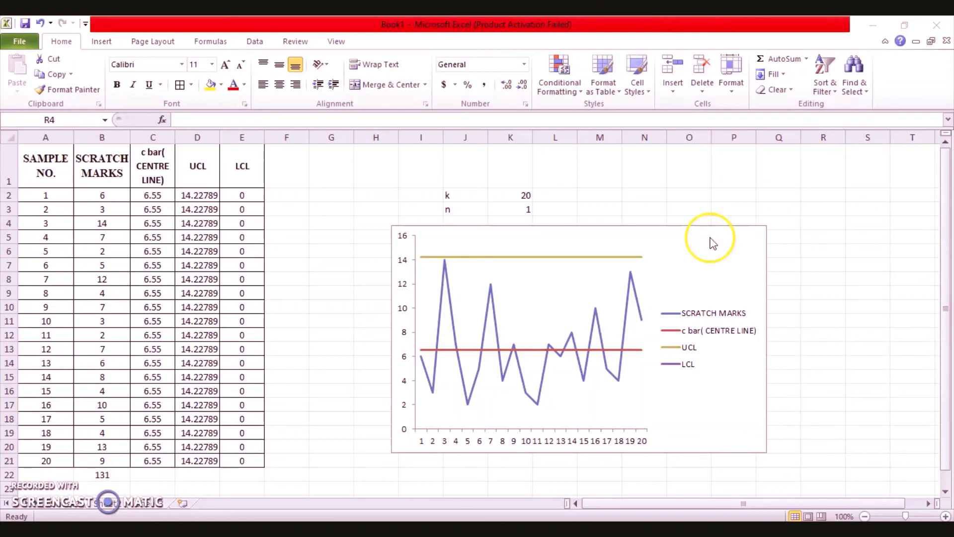
click(24, 490)
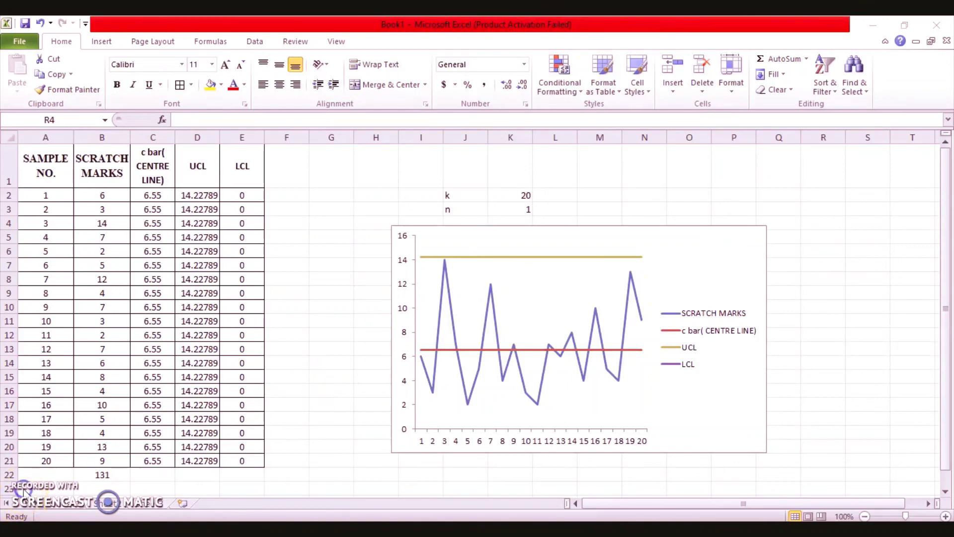